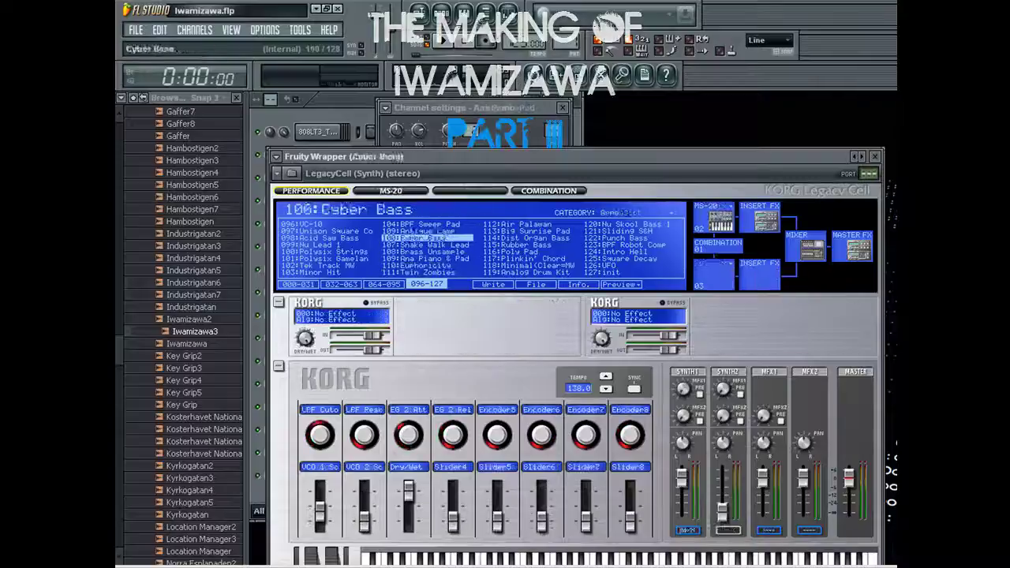
# Step the LegacyCell synth back to preset 094: 2 Tea'n'Bee's.
pyautogui.press('Left')
pyautogui.press('Left')
pyautogui.press('Left')
pyautogui.press('Left')
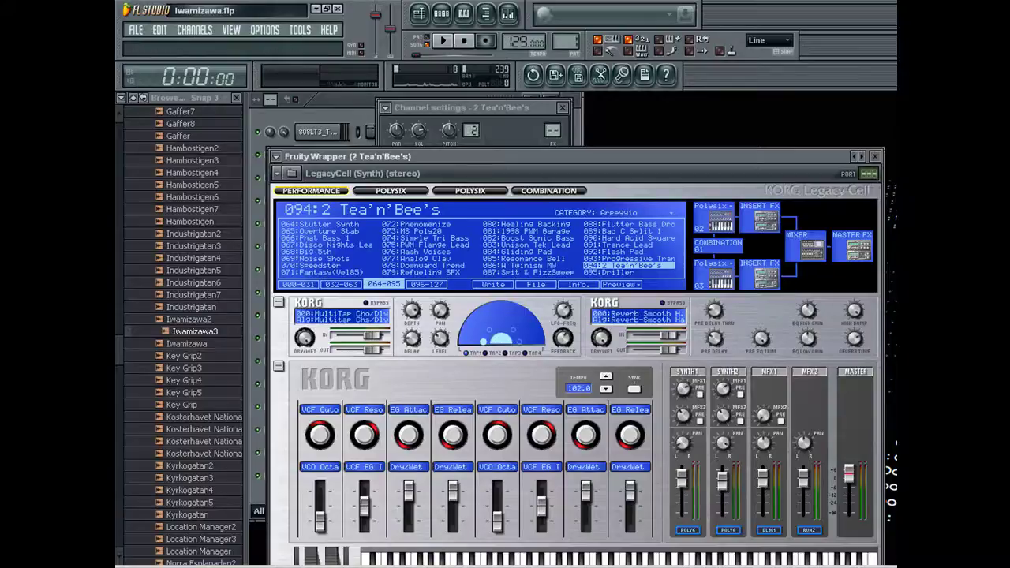
# Look through the LegacyCell performance preset banks from 000-031 to 096-127.
pyautogui.click(341, 285)
pyautogui.click(299, 285)
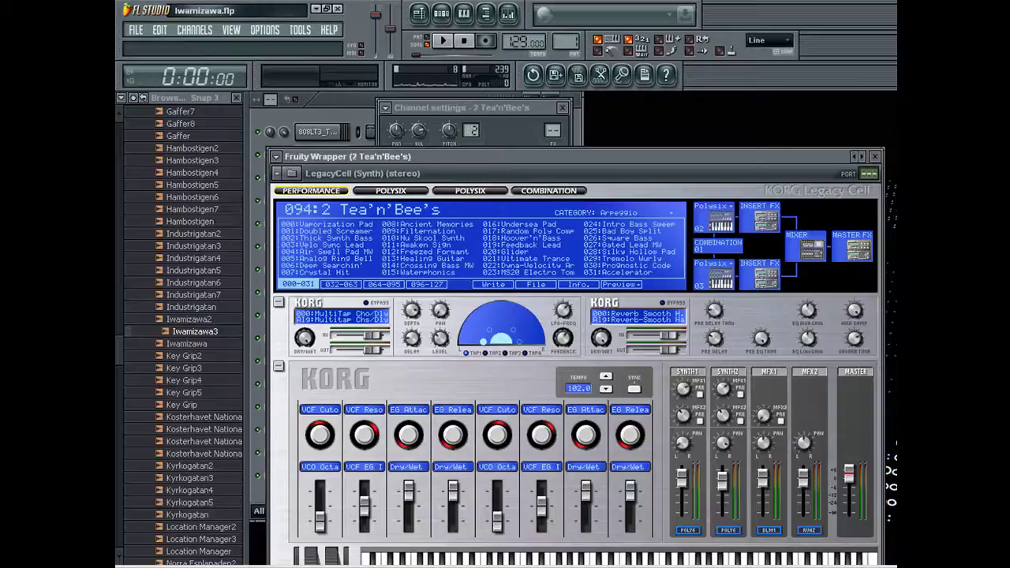
pyautogui.click(341, 285)
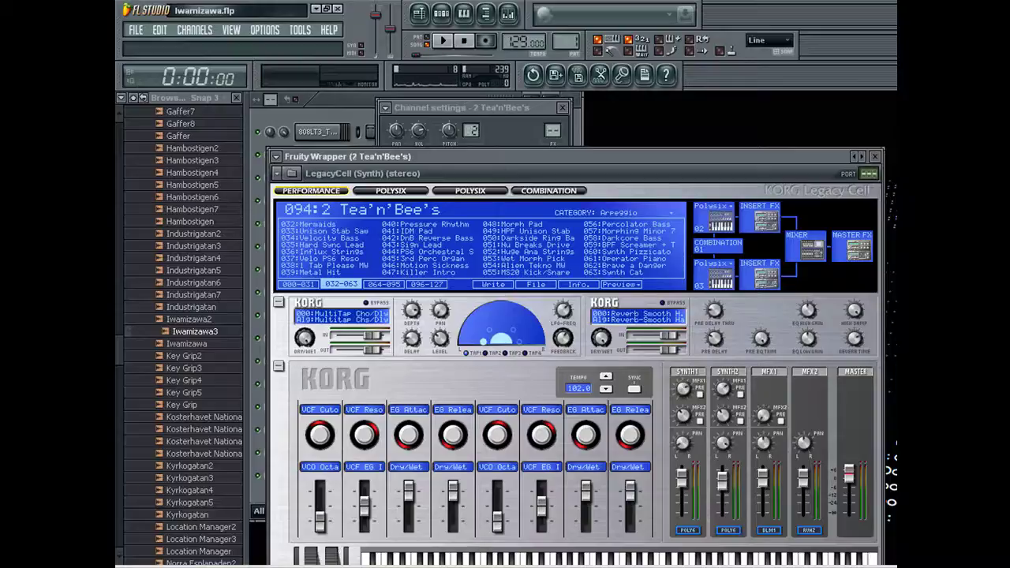
pyautogui.click(384, 285)
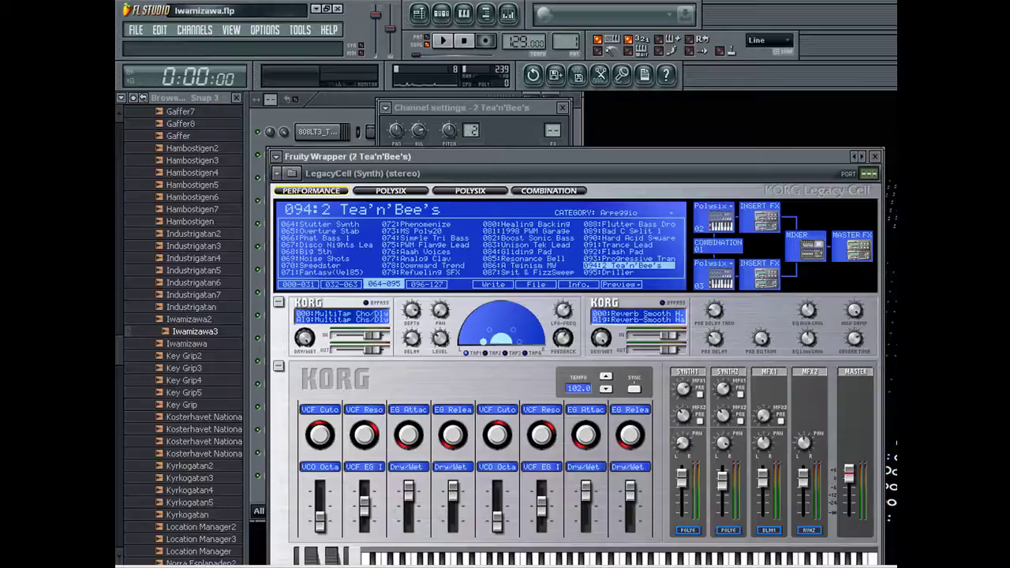
pyautogui.click(427, 285)
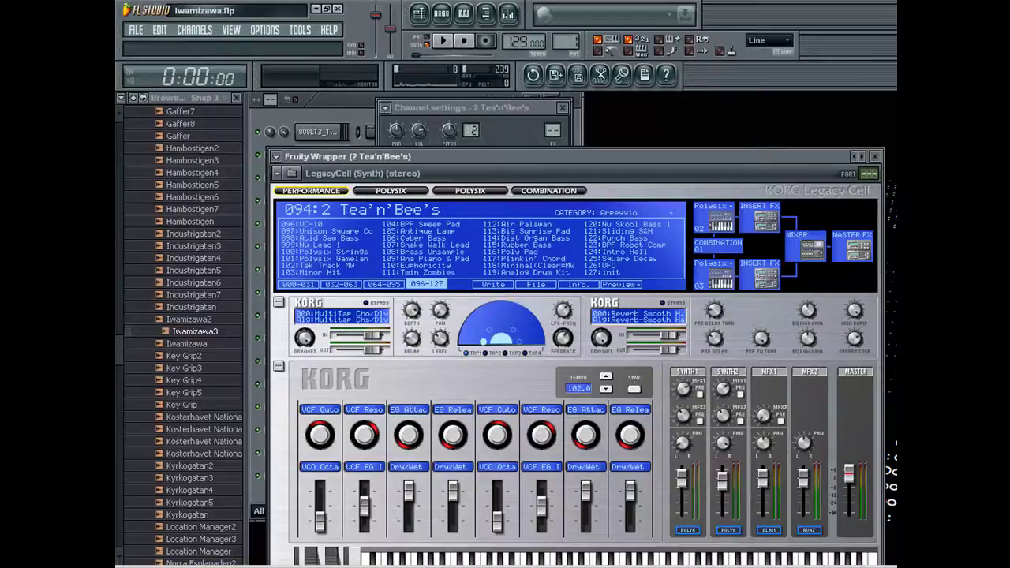
pyautogui.click(299, 285)
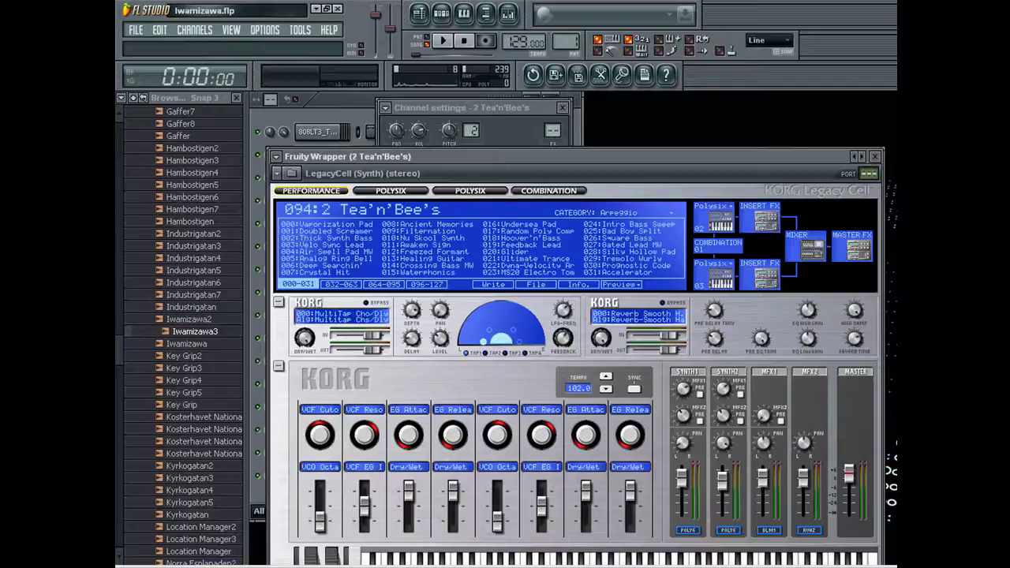
# Try a few neighbouring presets and load 000: Vaporization Pad from the 000-031 bank.
pyautogui.click(863, 157)
pyautogui.click(863, 157)
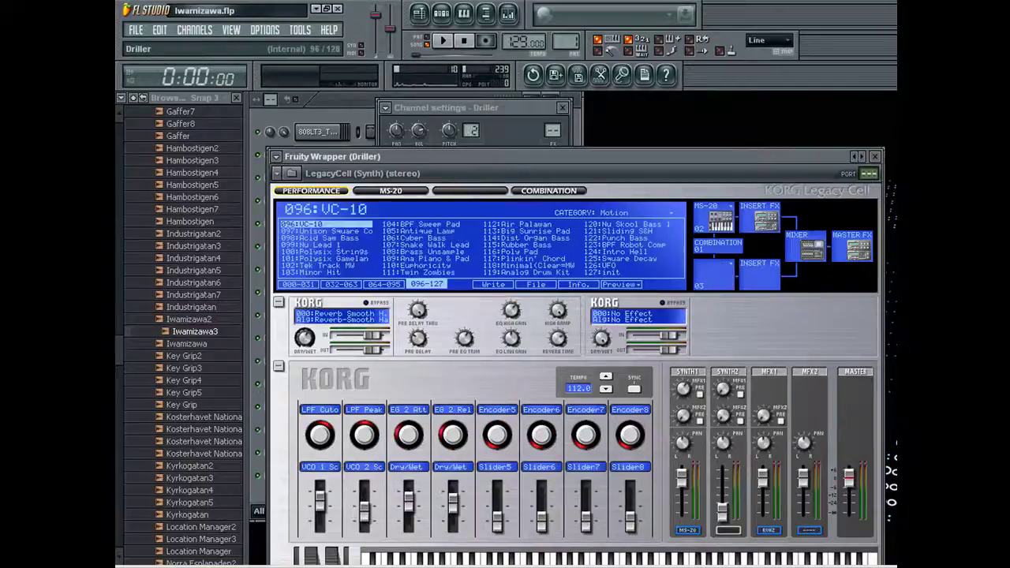
pyautogui.click(854, 157)
pyautogui.click(854, 157)
pyautogui.click(854, 157)
pyautogui.click(862, 157)
pyautogui.click(307, 273)
pyautogui.click(299, 285)
pyautogui.click(315, 224)
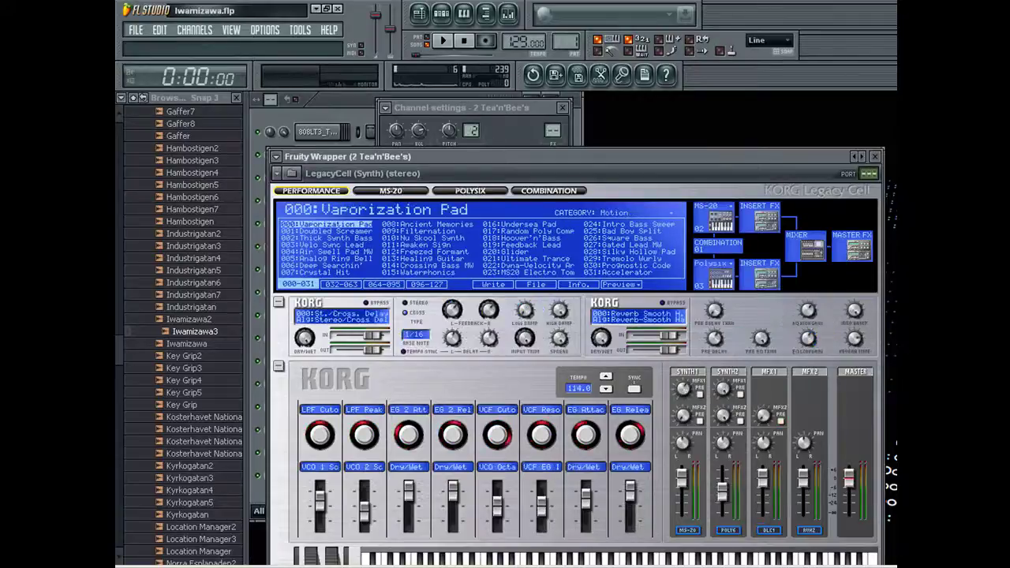
# Step backward through the LegacyCell presets and settle on 080: Healing Backing Vocal.
pyautogui.click(854, 157)
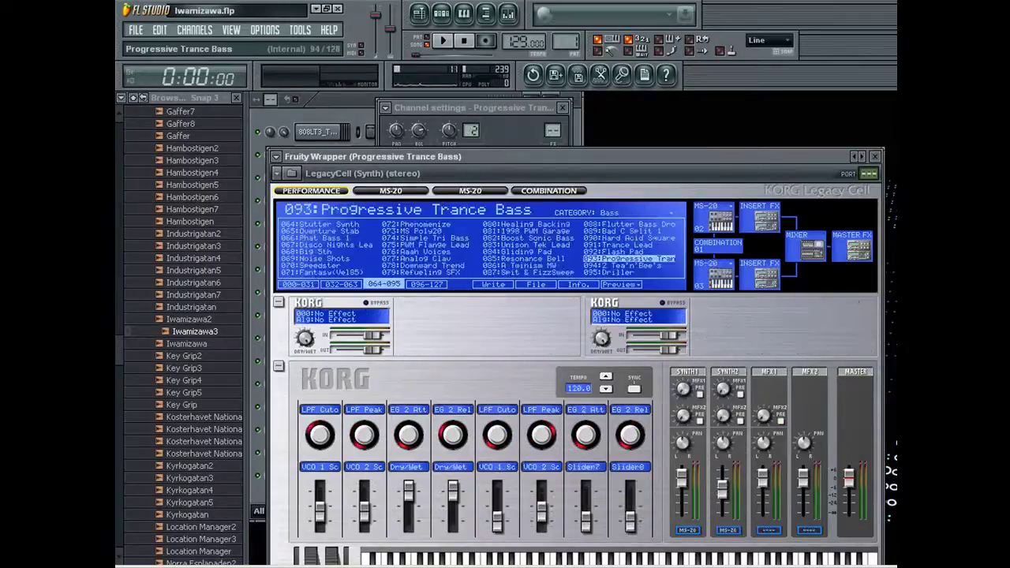
pyautogui.click(854, 157)
pyautogui.click(854, 157)
pyautogui.click(853, 157)
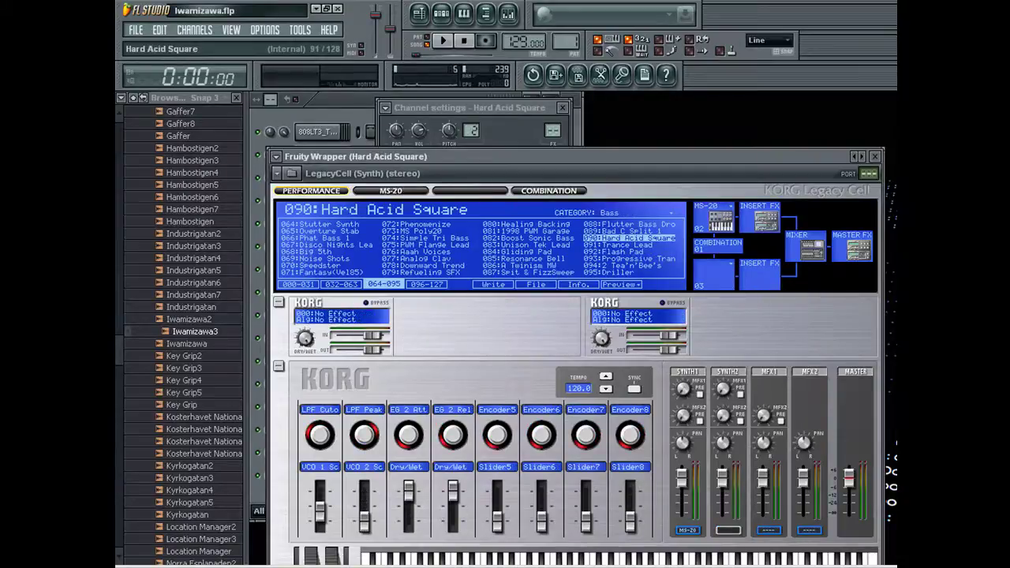
pyautogui.click(854, 157)
pyautogui.click(854, 157)
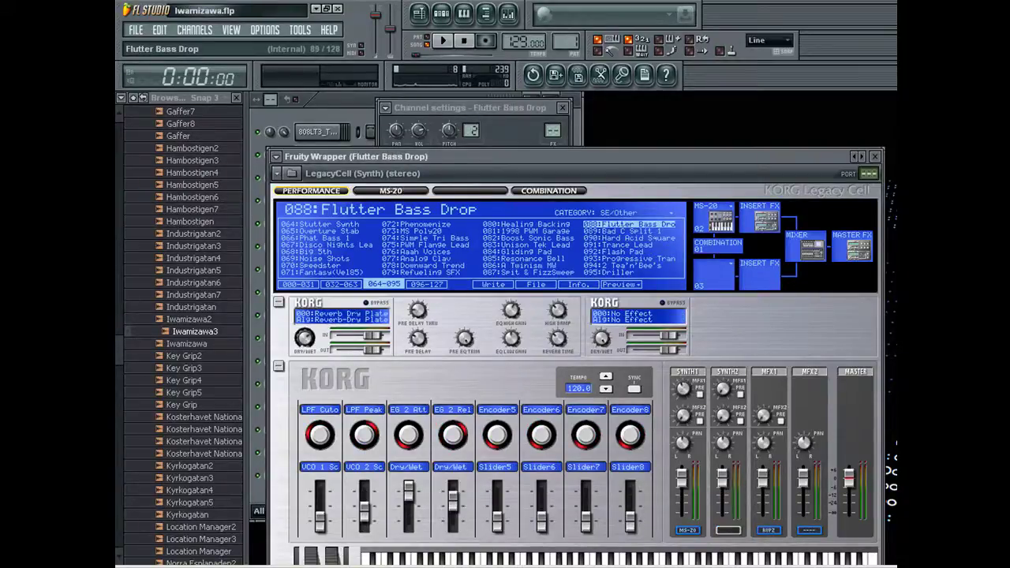
pyautogui.click(854, 157)
pyautogui.click(854, 157)
pyautogui.click(854, 157)
pyautogui.click(854, 157)
pyautogui.click(854, 157)
pyautogui.click(854, 157)
pyautogui.click(854, 157)
pyautogui.click(854, 157)
pyautogui.click(854, 157)
pyautogui.click(854, 157)
pyautogui.click(853, 158)
pyautogui.click(854, 157)
pyautogui.click(854, 157)
pyautogui.click(854, 157)
pyautogui.click(854, 157)
pyautogui.click(854, 157)
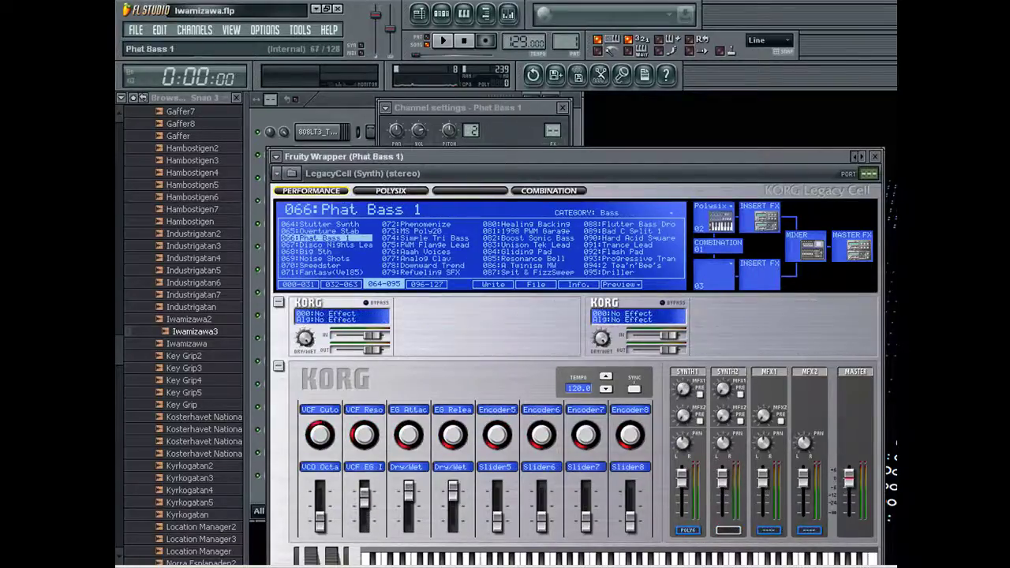
pyautogui.click(854, 158)
pyautogui.click(854, 157)
pyautogui.click(854, 157)
pyautogui.click(854, 157)
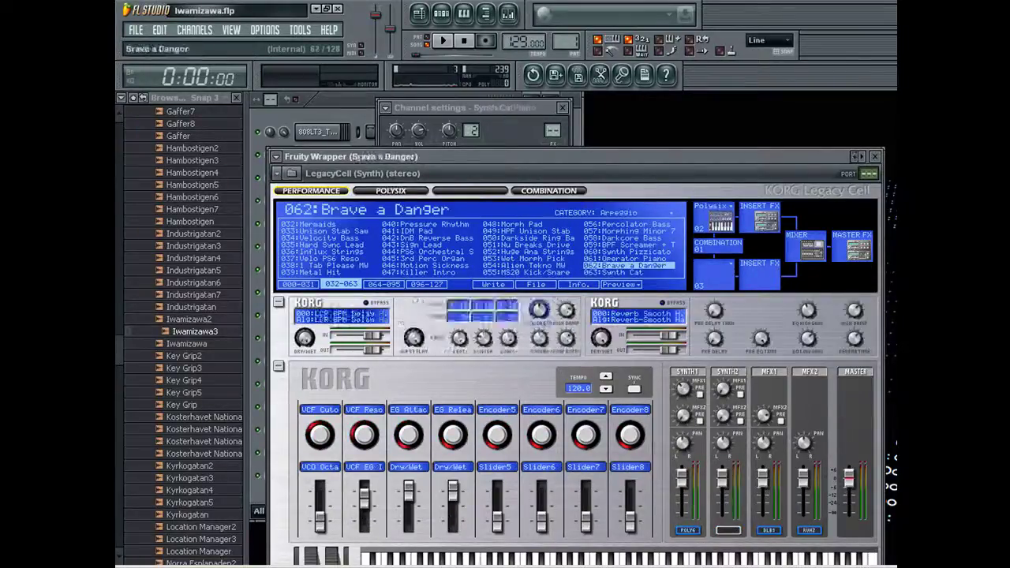
pyautogui.click(854, 157)
pyautogui.click(854, 158)
pyautogui.click(854, 157)
pyautogui.click(854, 157)
pyautogui.click(854, 157)
pyautogui.click(854, 157)
pyautogui.click(854, 157)
pyautogui.click(854, 157)
pyautogui.click(854, 158)
pyautogui.click(854, 157)
pyautogui.click(854, 157)
pyautogui.click(854, 157)
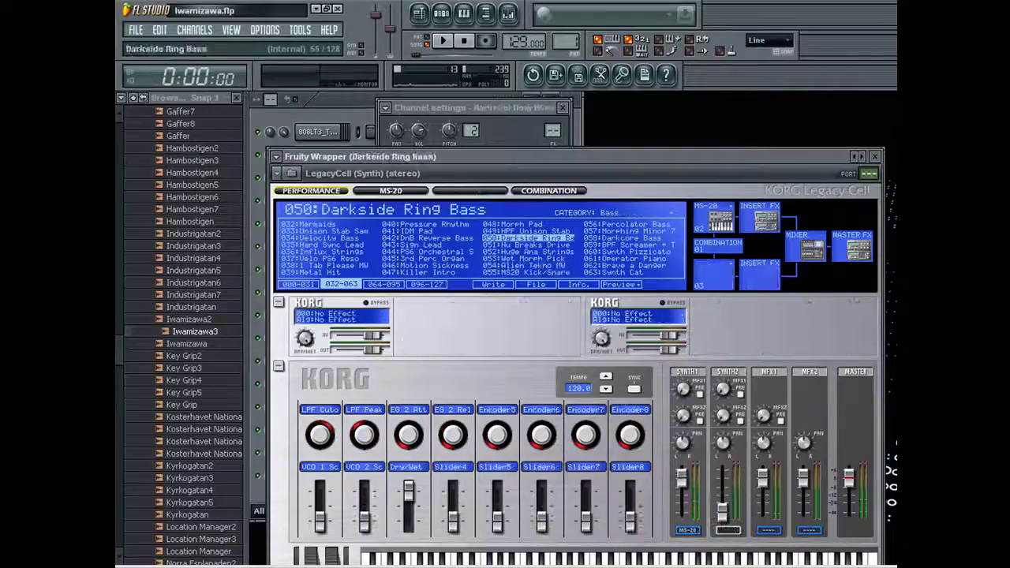
pyautogui.click(854, 157)
pyautogui.click(854, 157)
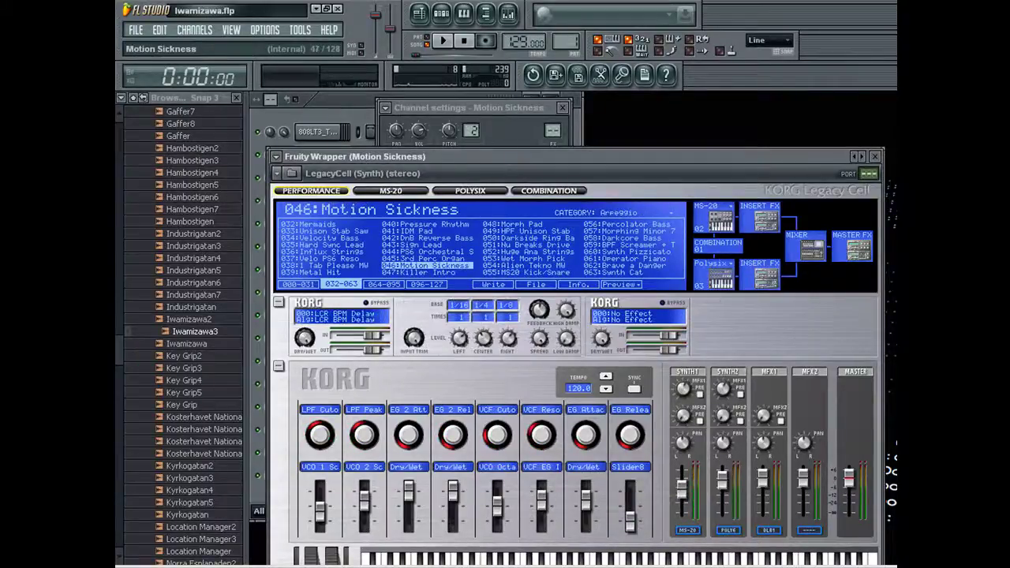
pyautogui.click(854, 157)
pyautogui.click(854, 157)
pyautogui.click(853, 157)
pyautogui.click(854, 157)
pyautogui.click(854, 157)
pyautogui.click(854, 157)
pyautogui.click(854, 157)
pyautogui.click(854, 157)
pyautogui.click(854, 157)
pyautogui.click(854, 157)
pyautogui.click(854, 157)
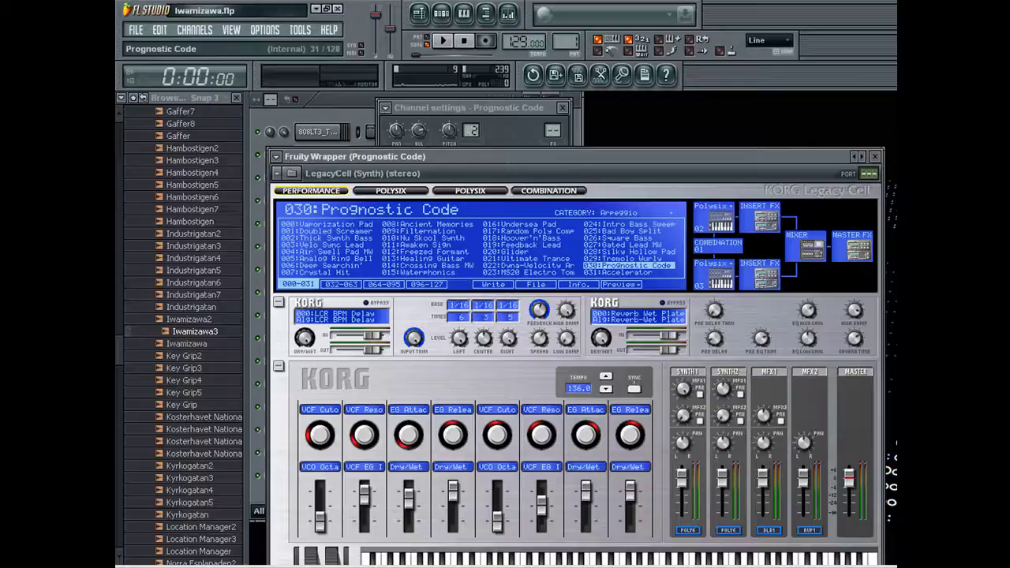
pyautogui.click(853, 157)
pyautogui.click(854, 157)
pyautogui.click(854, 157)
pyautogui.click(854, 157)
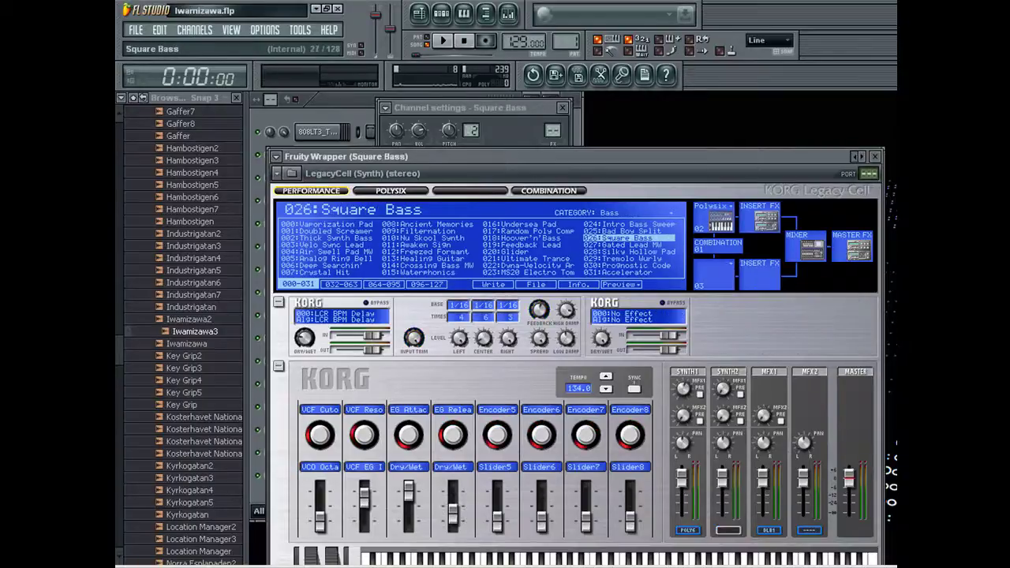
pyautogui.click(854, 157)
pyautogui.click(854, 157)
pyautogui.click(854, 157)
pyautogui.click(854, 157)
pyautogui.click(854, 157)
pyautogui.click(854, 157)
pyautogui.click(854, 157)
pyautogui.click(854, 157)
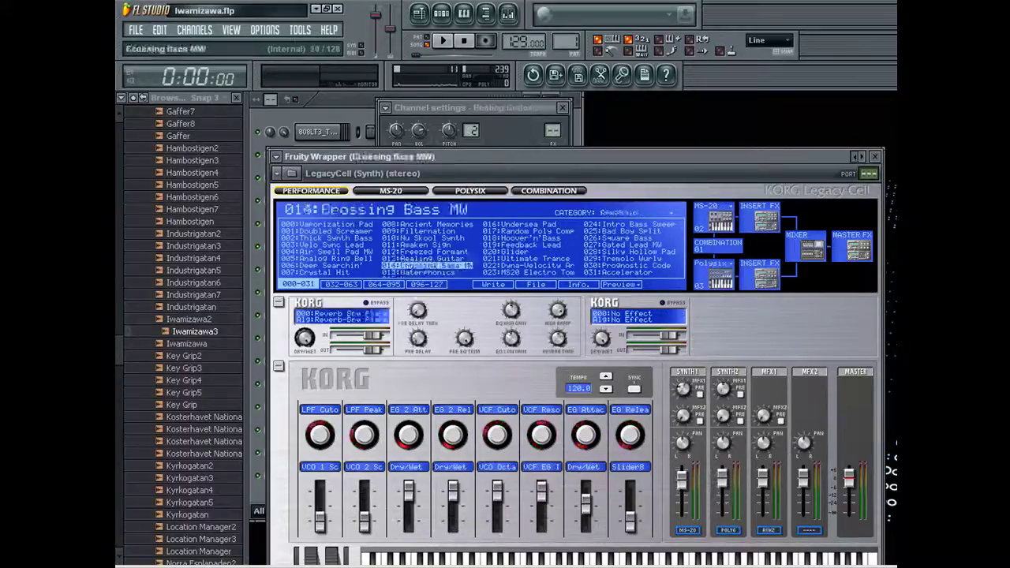
pyautogui.click(854, 157)
pyautogui.click(853, 157)
pyautogui.click(854, 157)
pyautogui.click(854, 157)
pyautogui.click(854, 157)
pyautogui.click(853, 157)
pyautogui.click(854, 157)
pyautogui.click(854, 157)
pyautogui.click(854, 157)
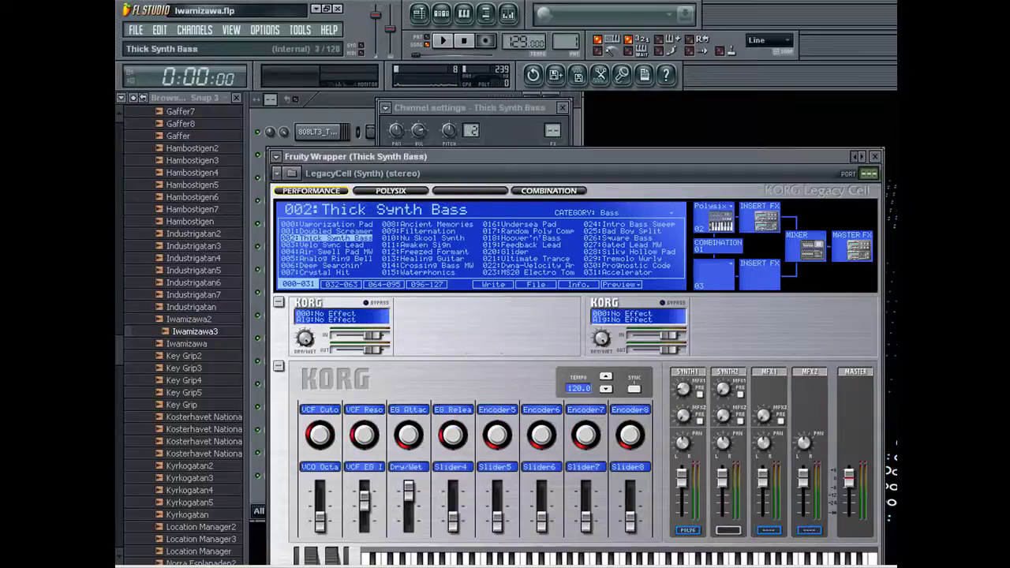
pyautogui.click(854, 157)
pyautogui.click(853, 157)
pyautogui.click(854, 157)
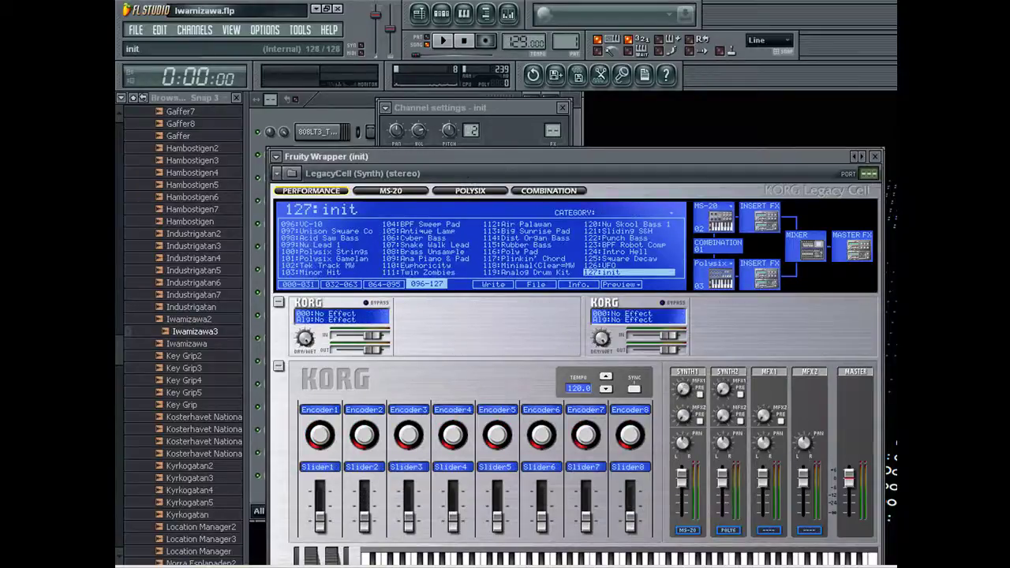
pyautogui.click(854, 157)
pyautogui.click(854, 157)
pyautogui.click(854, 157)
pyautogui.click(854, 157)
pyautogui.click(854, 157)
pyautogui.click(854, 157)
pyautogui.click(854, 157)
pyautogui.click(854, 157)
pyautogui.click(854, 157)
pyautogui.click(854, 157)
pyautogui.click(854, 157)
pyautogui.click(854, 157)
pyautogui.click(853, 157)
pyautogui.click(854, 157)
pyautogui.click(854, 157)
pyautogui.click(854, 157)
pyautogui.click(854, 157)
pyautogui.click(853, 157)
pyautogui.click(853, 157)
pyautogui.click(853, 157)
pyautogui.click(854, 157)
pyautogui.click(854, 158)
pyautogui.click(854, 157)
pyautogui.click(854, 157)
pyautogui.click(854, 157)
pyautogui.click(854, 157)
pyautogui.click(854, 157)
pyautogui.click(854, 157)
pyautogui.click(854, 157)
pyautogui.click(854, 157)
pyautogui.click(853, 158)
pyautogui.click(854, 158)
pyautogui.click(854, 157)
pyautogui.click(854, 157)
pyautogui.click(854, 157)
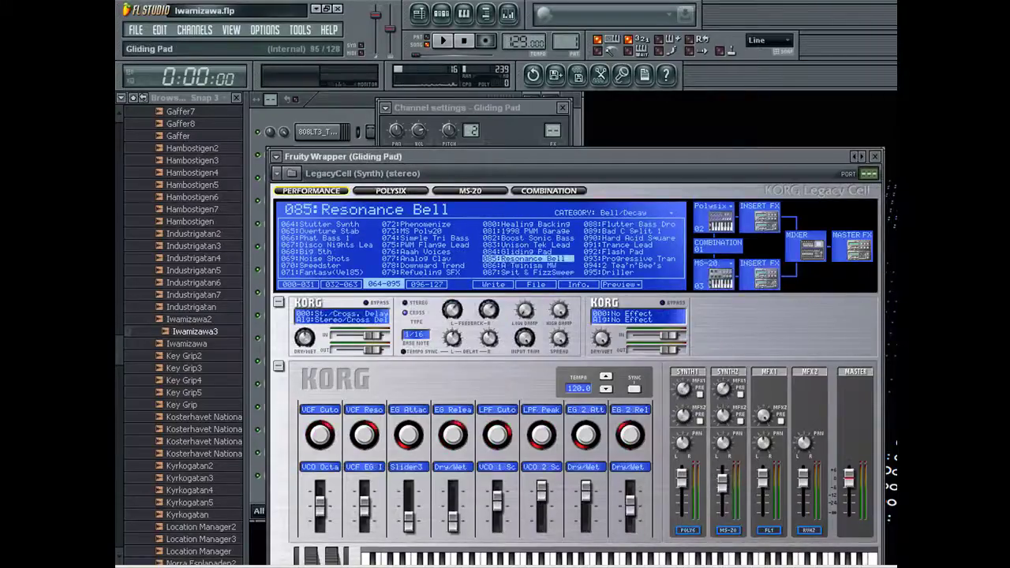
pyautogui.click(854, 157)
pyautogui.click(854, 157)
pyautogui.click(854, 157)
pyautogui.click(854, 157)
pyautogui.click(854, 158)
pyautogui.click(854, 157)
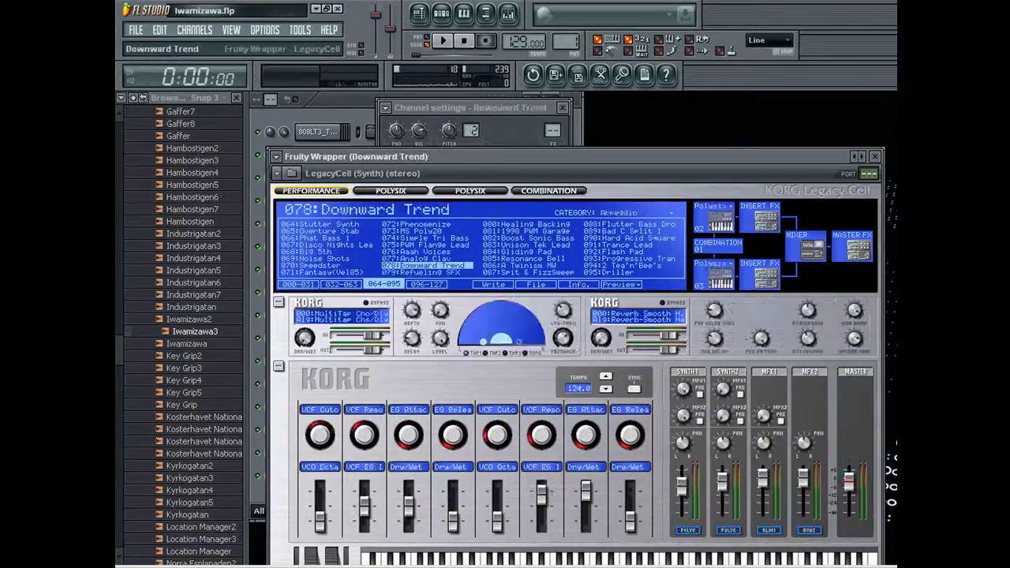
pyautogui.click(861, 157)
pyautogui.click(861, 157)
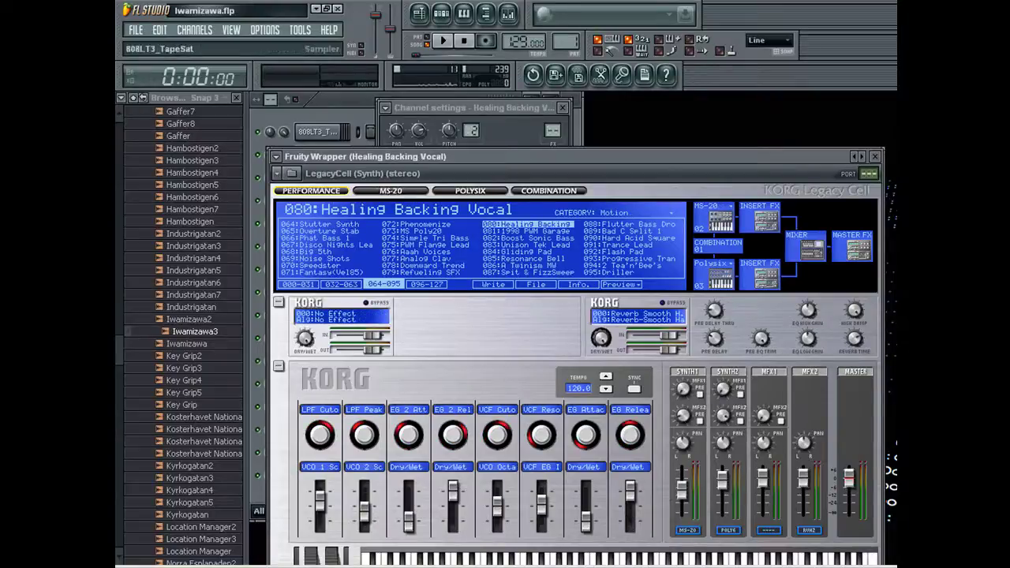
# Solo the upper Healing Backing Vocal channel in the channel rack and play the pattern.
pyautogui.click(324, 117)
pyautogui.rightClick(269, 289)
pyautogui.click(317, 292)
pyautogui.click(318, 293)
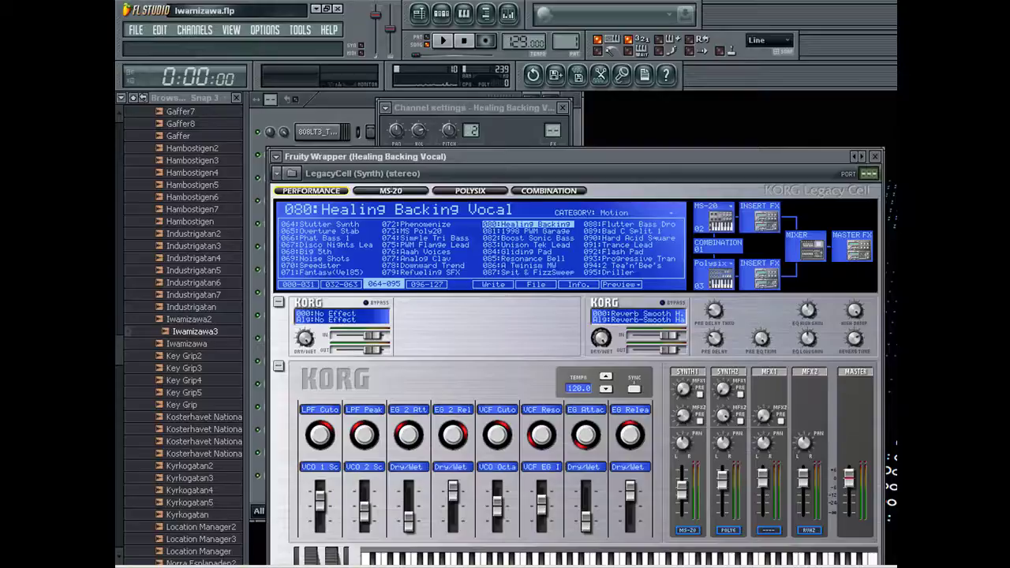
pyautogui.press('space')
pyautogui.click(323, 117)
pyautogui.rightClick(260, 289)
pyautogui.click(408, 293)
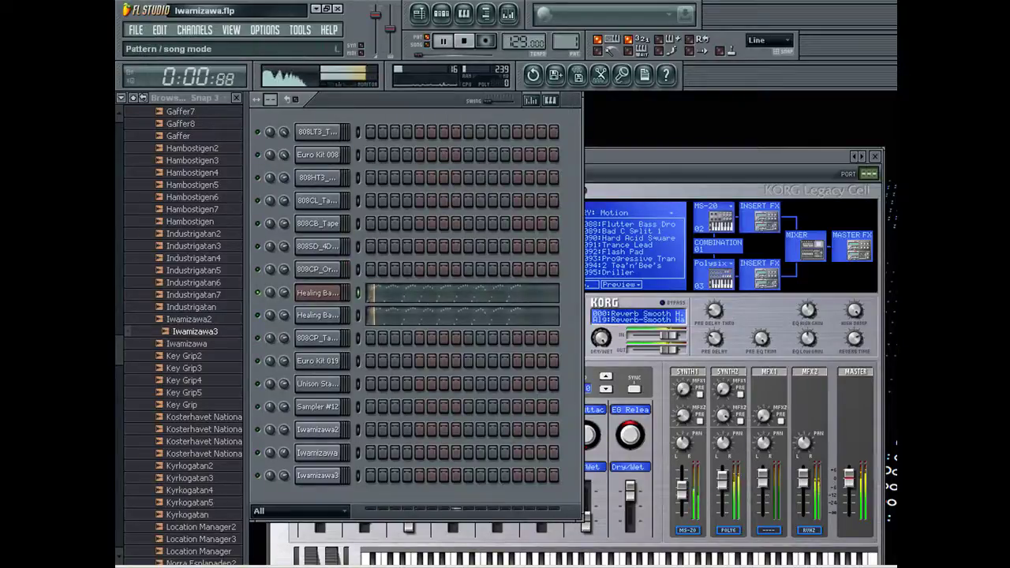
# Listen to the soloed Healing Backing Vocal channel while viewing its settings, and stop playback.
pyautogui.click(317, 293)
pyautogui.click(473, 109)
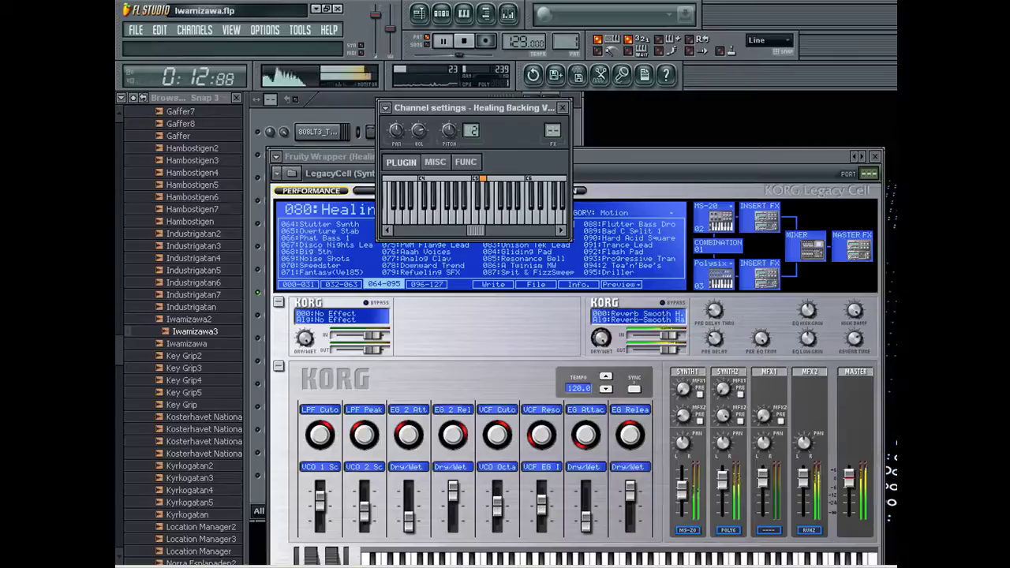
pyautogui.press('F6')
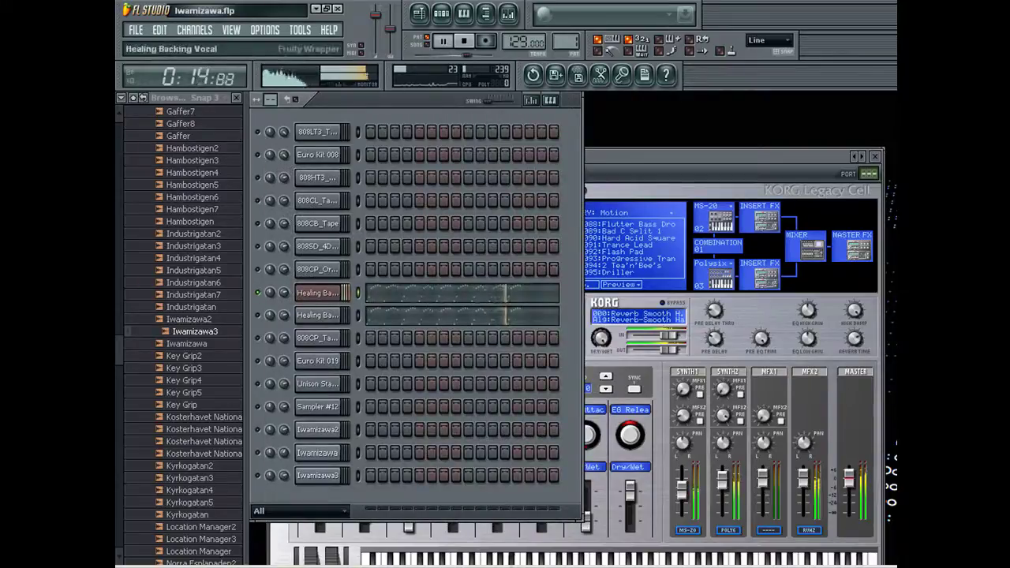
pyautogui.press('F9')
pyautogui.press('F9')
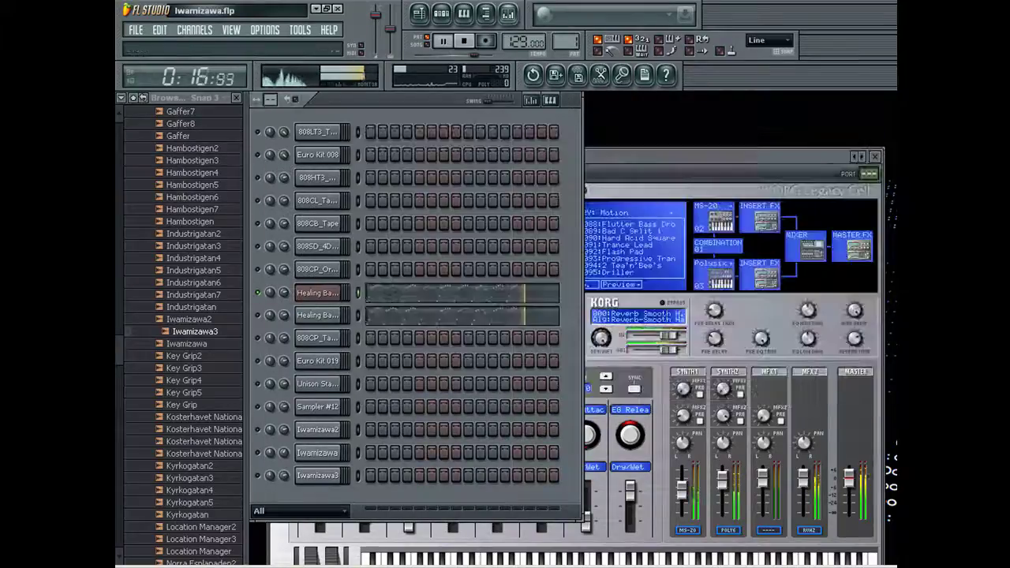
pyautogui.press('space')
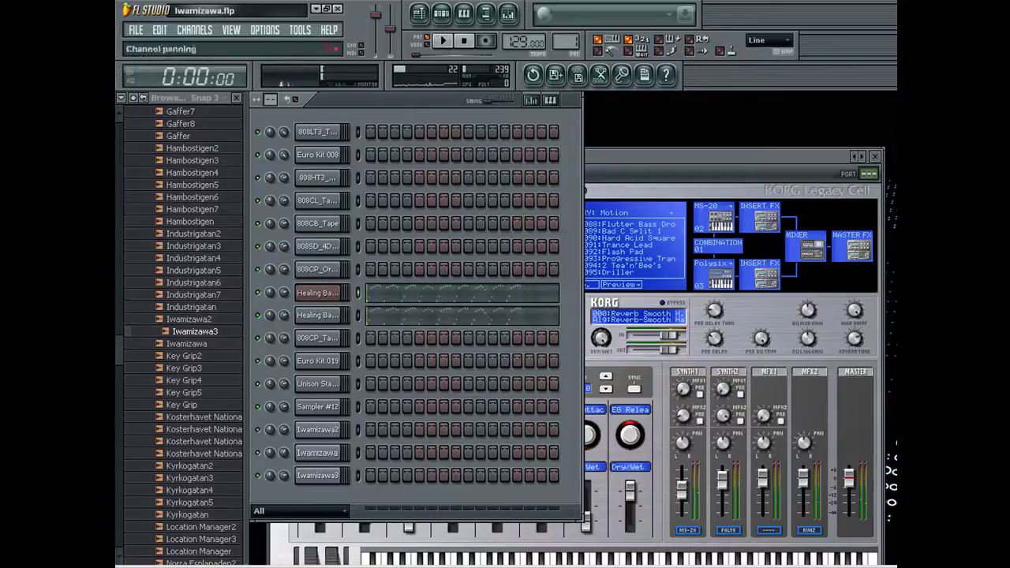
# Export the soloed part as a WAV file into the Film Making folder.
pyautogui.hotkey('ctrl', 'r')
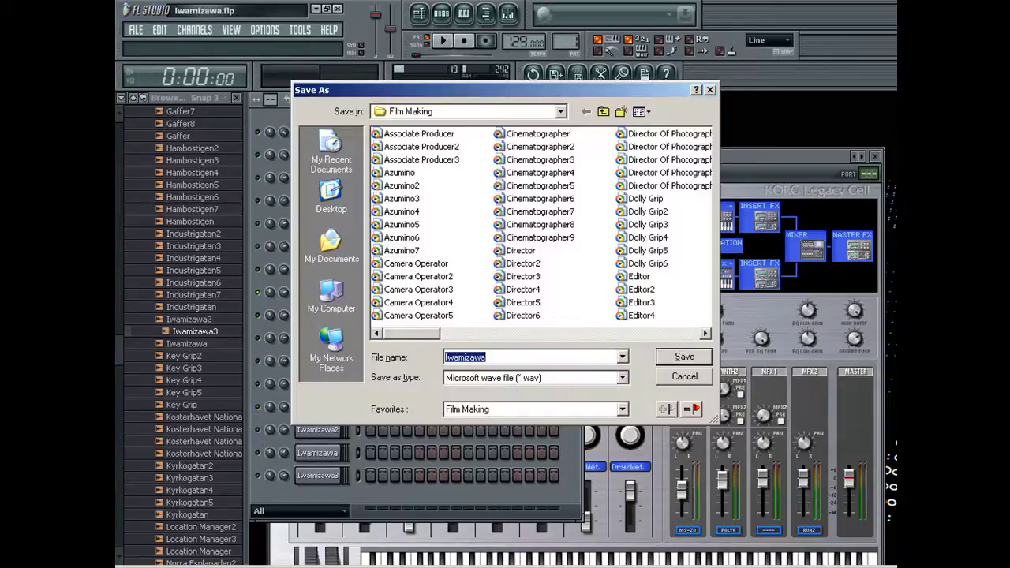
pyautogui.click(488, 358)
pyautogui.press('Return')
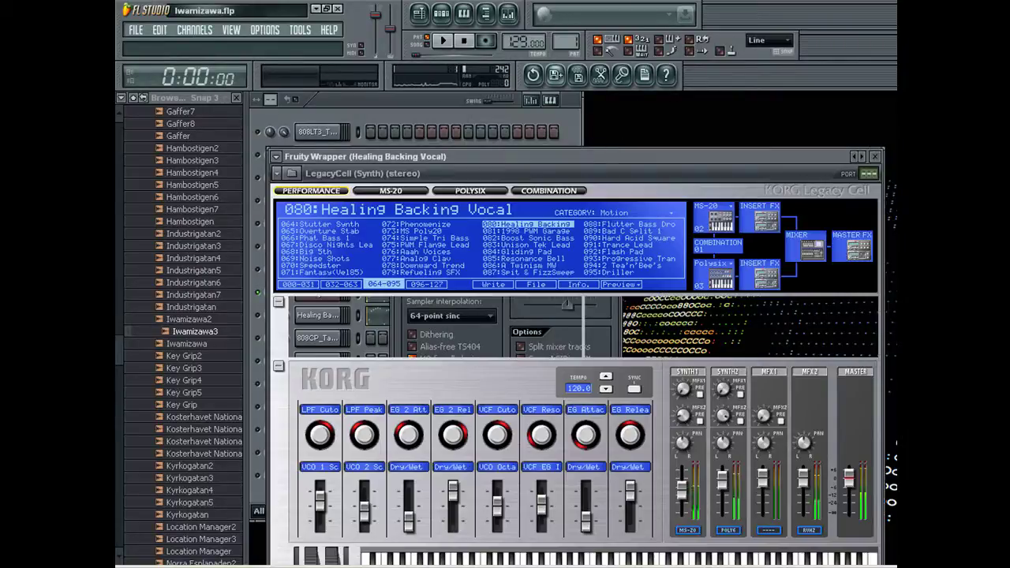
# Change the pitch range of the upper Healing Backing Vocal channel and play the pattern to hear it.
pyautogui.click(394, 100)
pyautogui.click(318, 270)
pyautogui.click(317, 292)
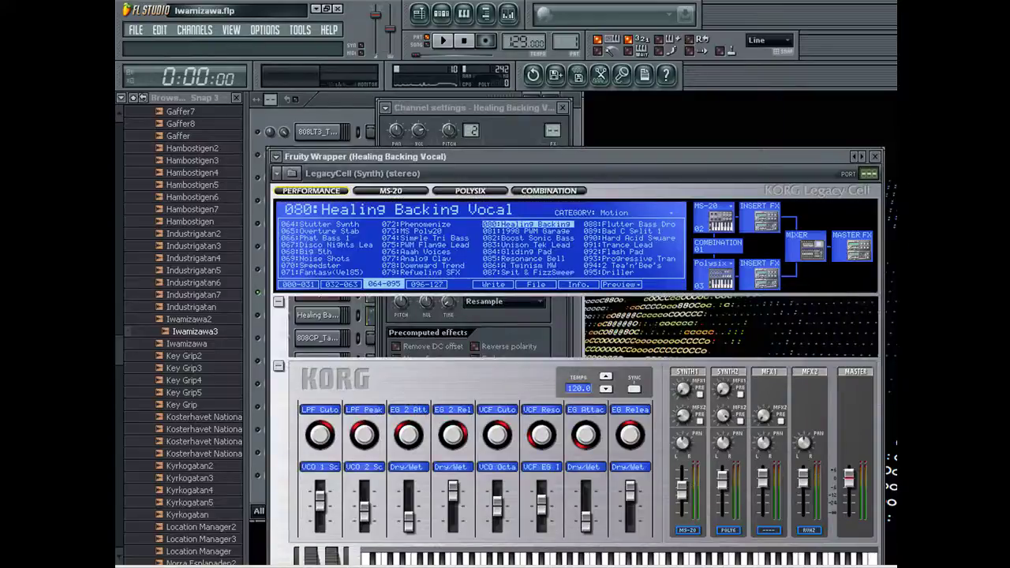
pyautogui.click(471, 131)
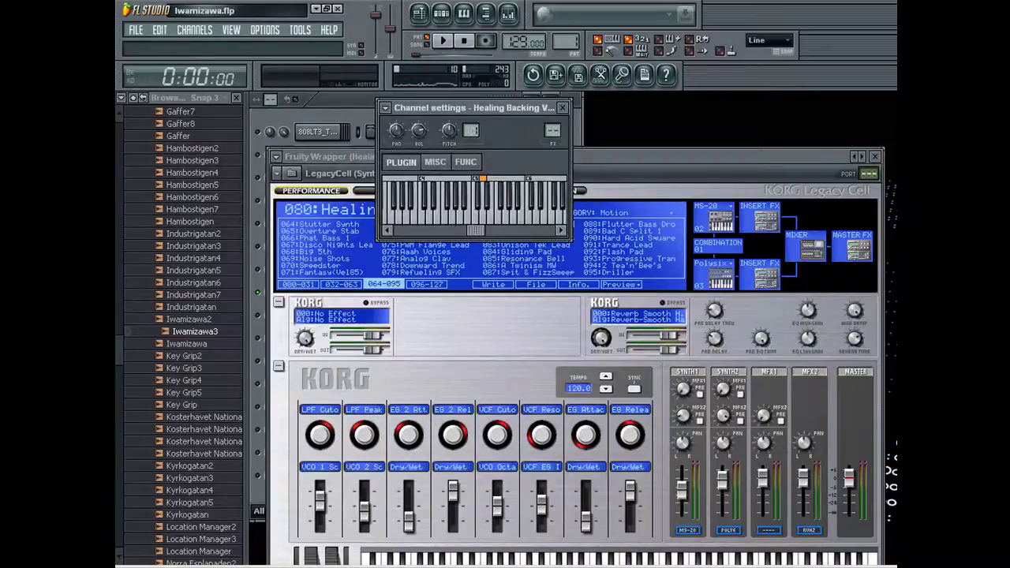
pyautogui.press('space')
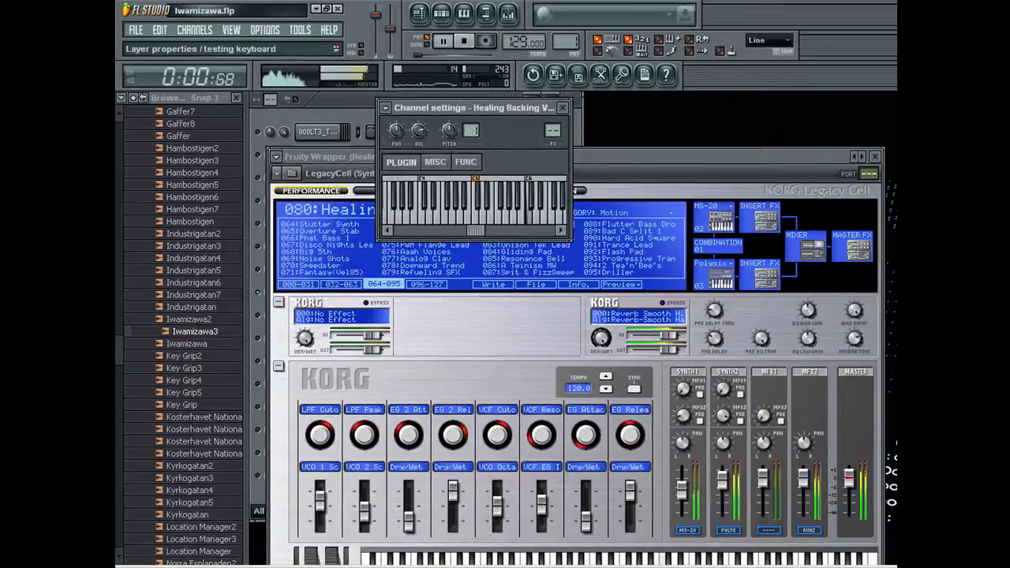
# Stop playback and export the soloed part as Iwamizawa.wav into the Film Making folder, replacing the existing file.
pyautogui.click(344, 101)
pyautogui.press('space')
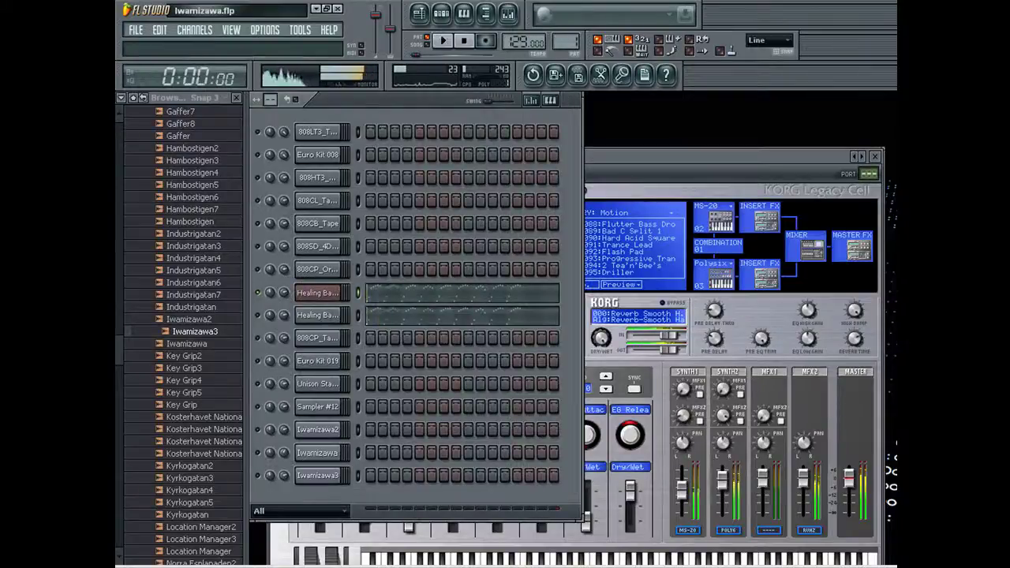
pyautogui.click(136, 29)
pyautogui.moveTo(148, 157)
pyautogui.click(327, 170)
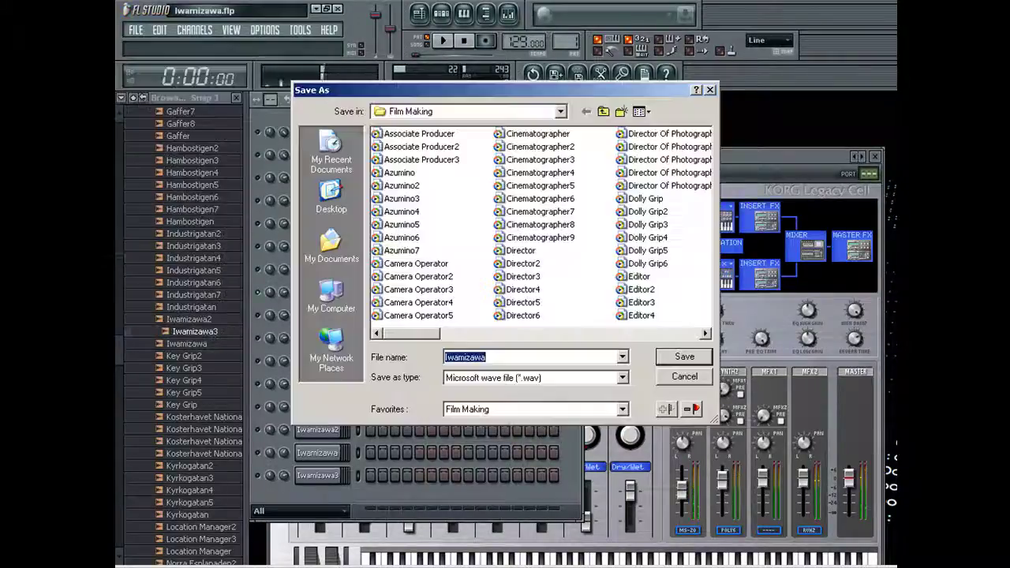
pyautogui.press('Return')
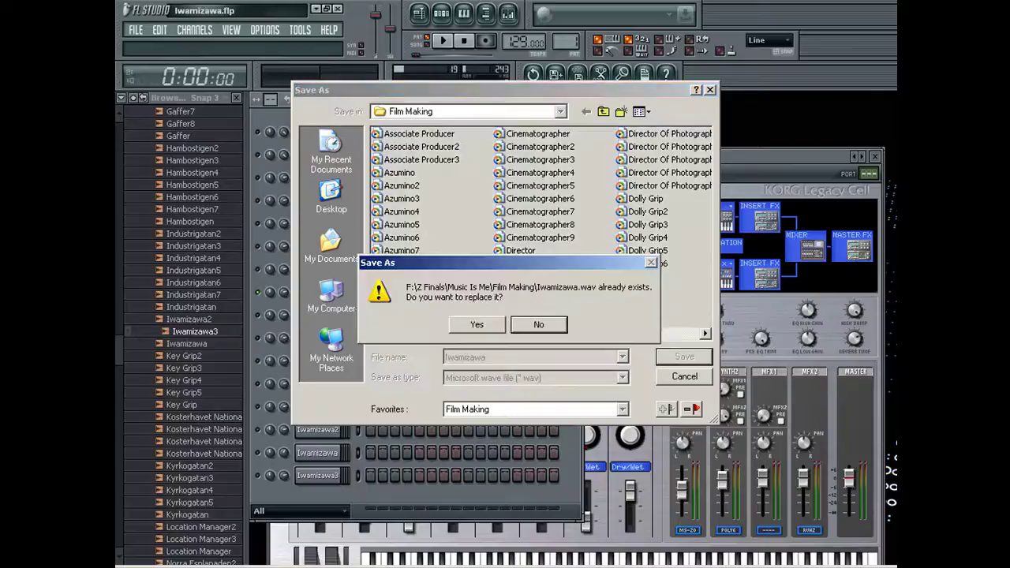
pyautogui.press('Return')
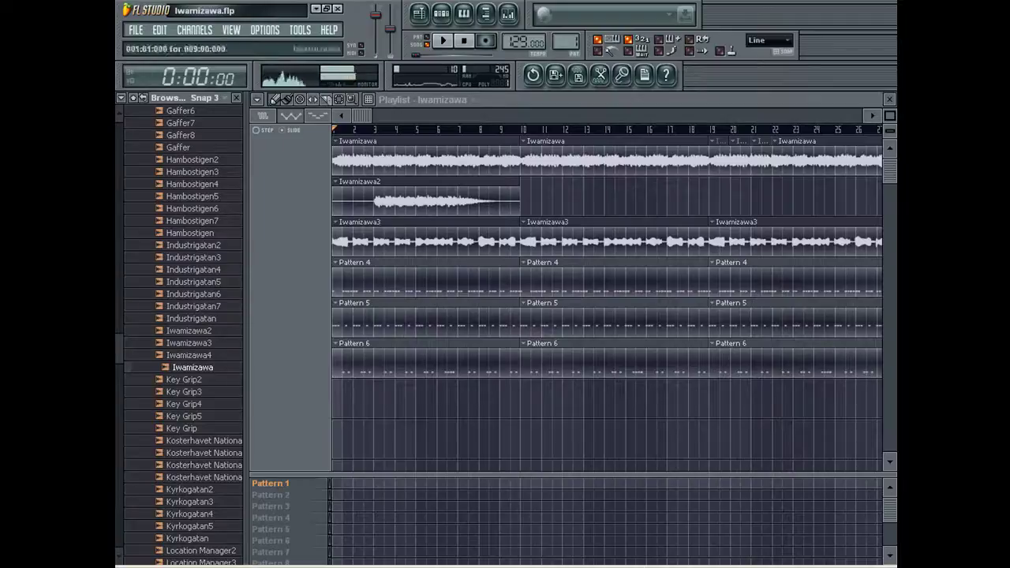
# Load the newly exported Iwamizawa.wav from the browser into the Iwamizawa channel of the channel rack.
pyautogui.press('F6')
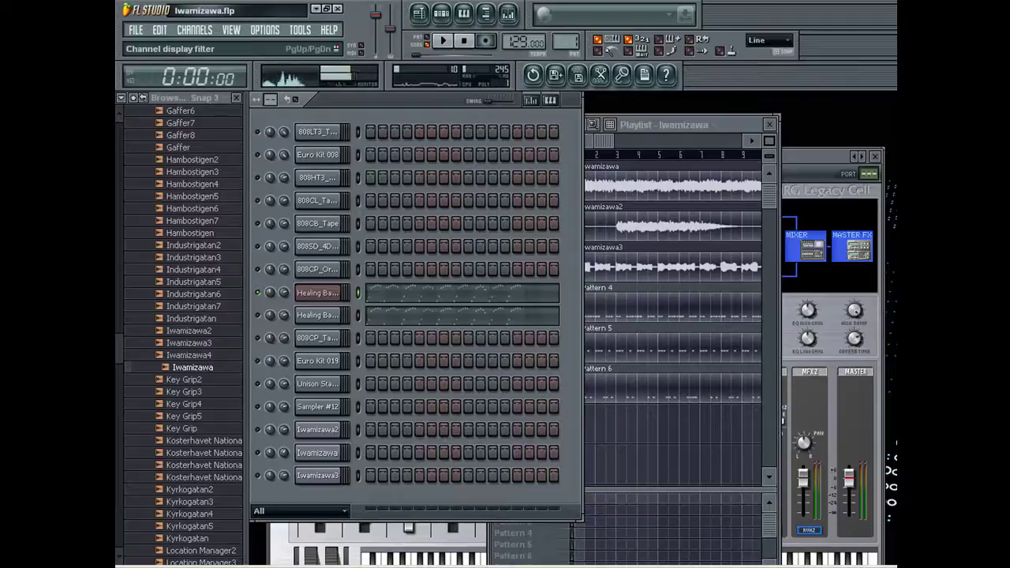
pyautogui.doubleClick(317, 453)
pyautogui.moveTo(193, 367); pyautogui.dragTo(317, 453)
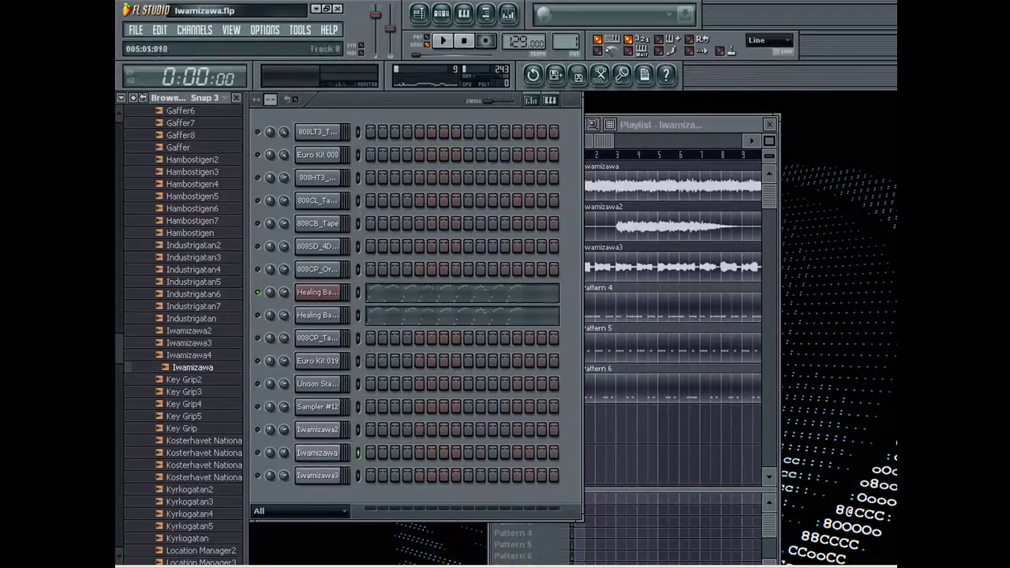
# Maximize the playlist and place Iwamizawa4 from the browser at bar 1 on the free track below Pattern 6.
pyautogui.click(650, 464)
pyautogui.doubleClick(671, 125)
pyautogui.moveTo(427, 161)
pyautogui.mouseDown()
pyautogui.moveTo(426, 401)
pyautogui.moveTo(426, 161)
pyautogui.mouseUp()
pyautogui.moveTo(190, 355); pyautogui.dragTo(407, 390)
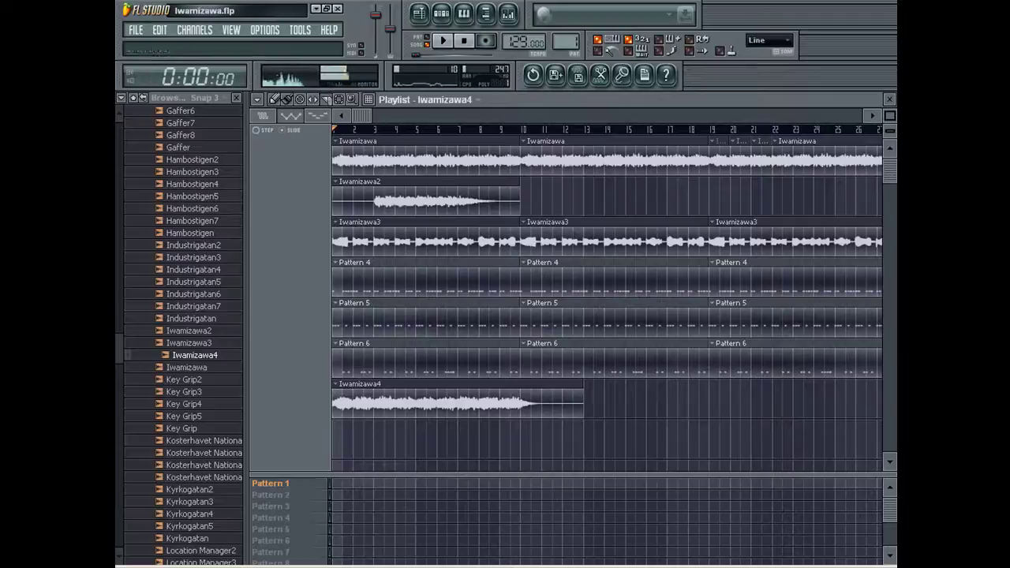
# Trim the Iwamizawa4 clip to end at bar 10 and shift all the other clips to start at bar 10.
pyautogui.moveTo(520, 423); pyautogui.dragTo(473, 402)
pyautogui.rightClick(552, 403)
pyautogui.hotkey('ctrl', 'a')
pyautogui.hotkey('ctrl', 'd')
pyautogui.hotkey('ctrl', 'a')
pyautogui.hotkey('ctrl', 'd')
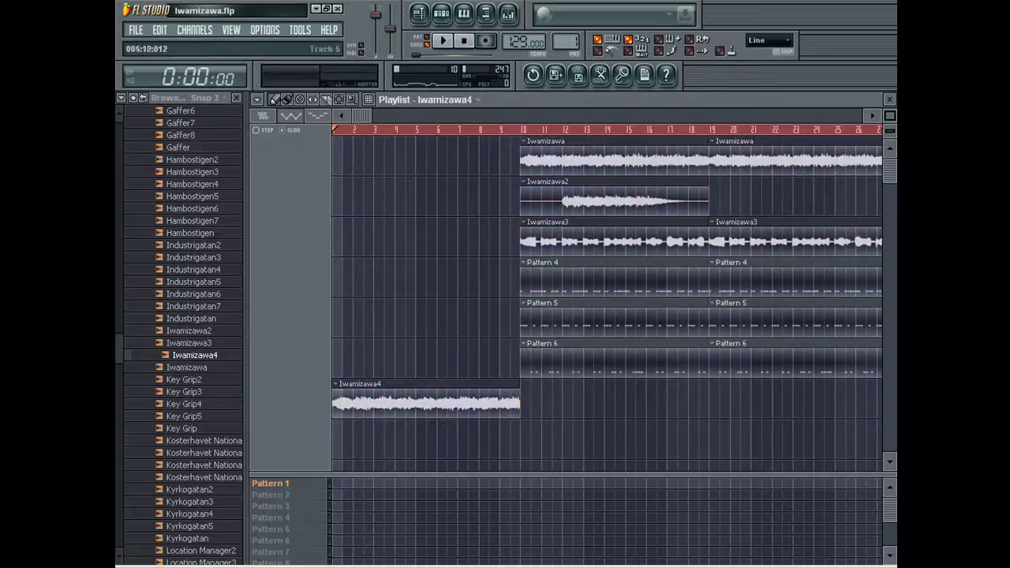
# Play the song from bar 1 while checking the Iwamizawa4 clip's channel settings and the master mixer track.
pyautogui.click(429, 116)
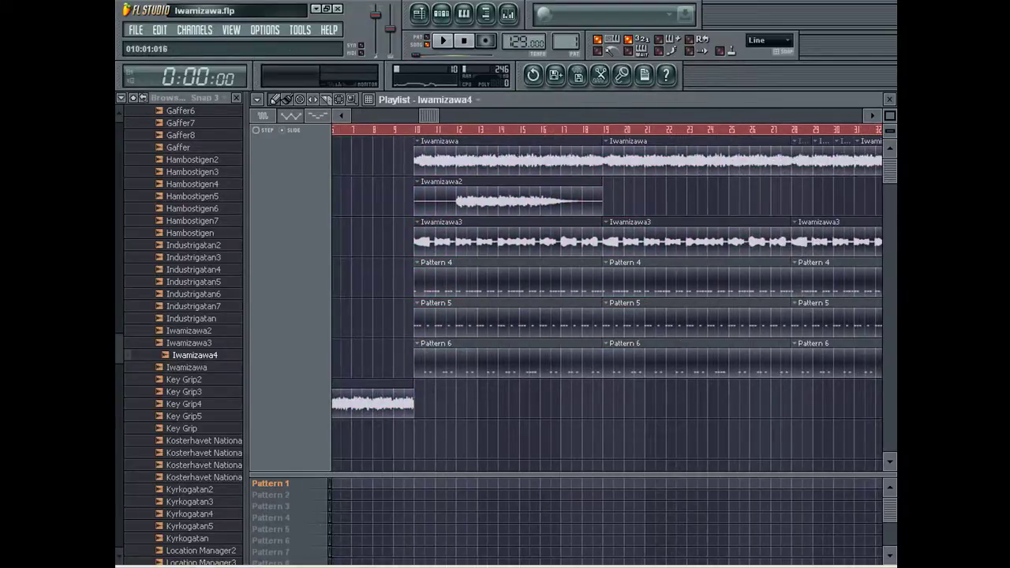
pyautogui.click(424, 129)
pyautogui.moveTo(425, 128); pyautogui.dragTo(224, 133)
pyautogui.press('space')
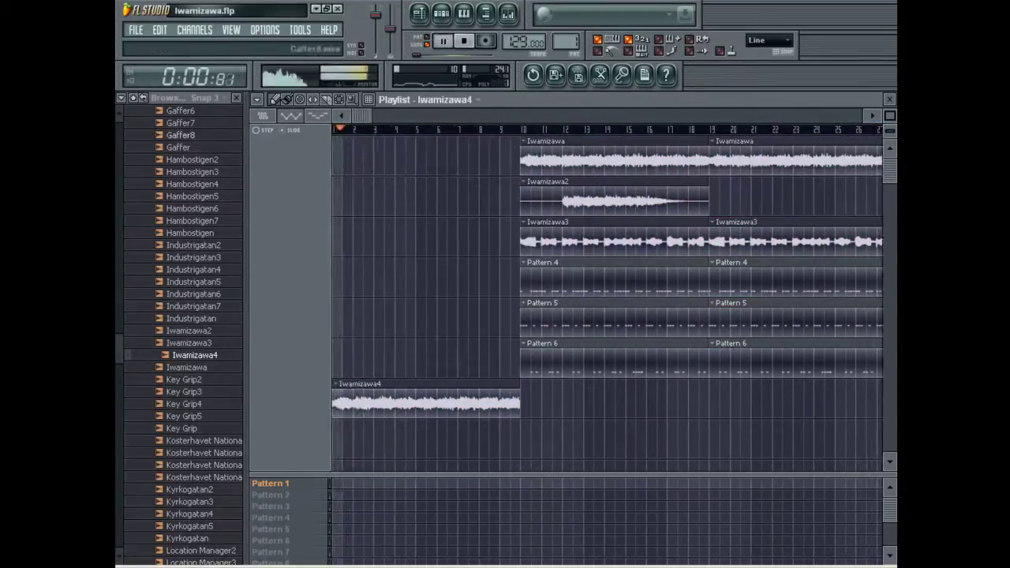
pyautogui.doubleClick(416, 403)
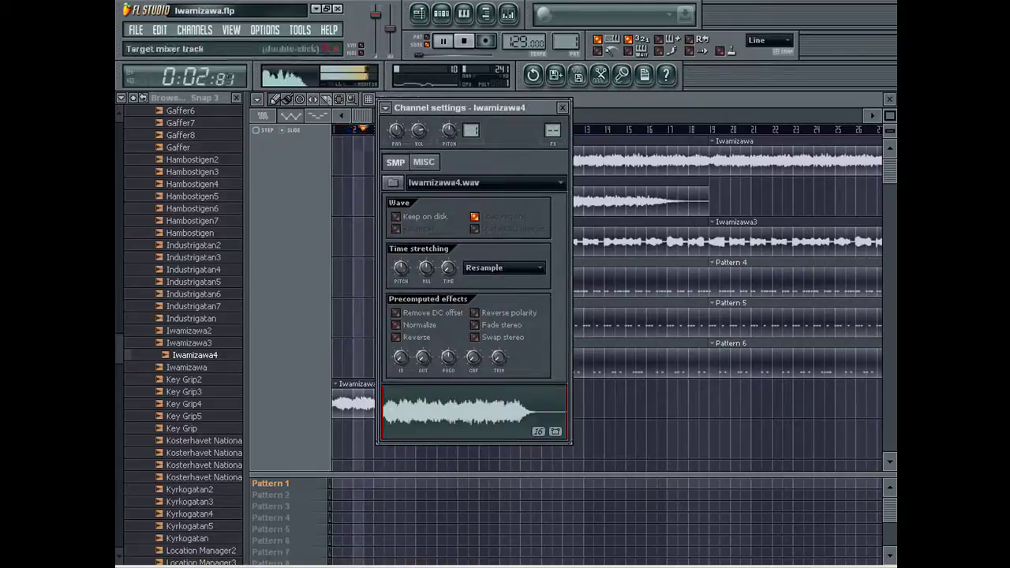
pyautogui.click(562, 107)
pyautogui.click(507, 14)
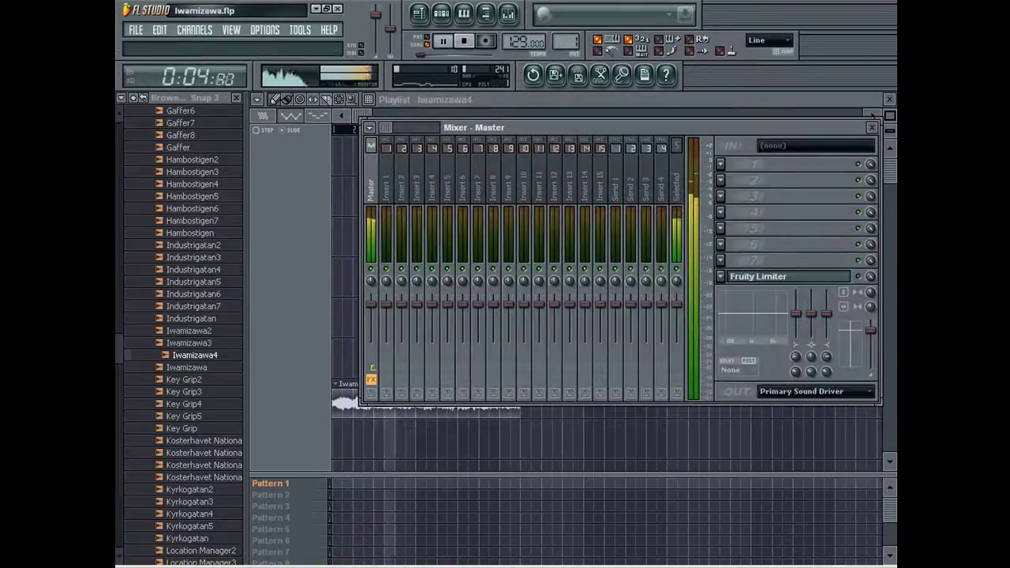
pyautogui.click(871, 127)
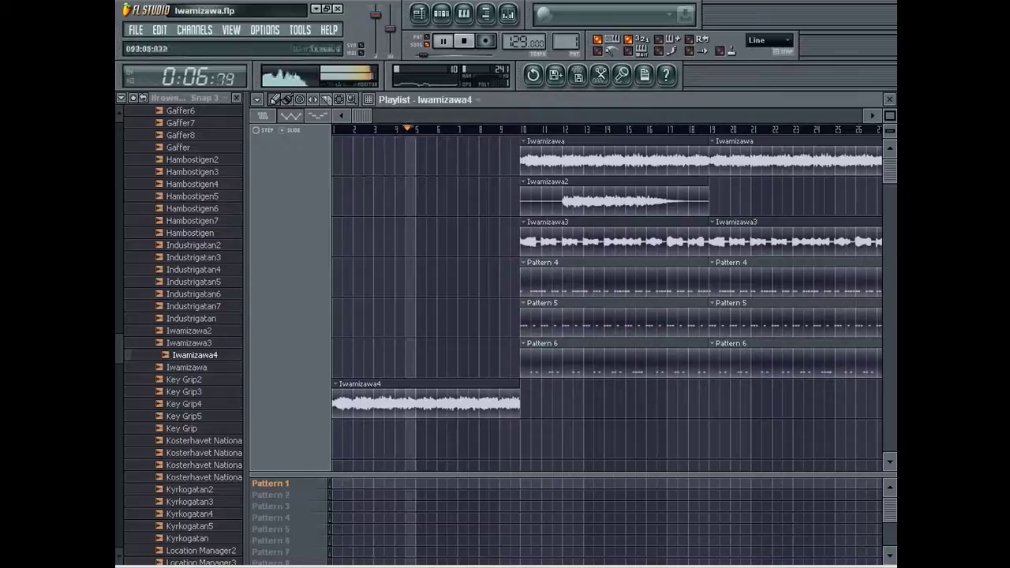
# Save the project and show the mixer.
pyautogui.click(136, 30)
pyautogui.click(147, 93)
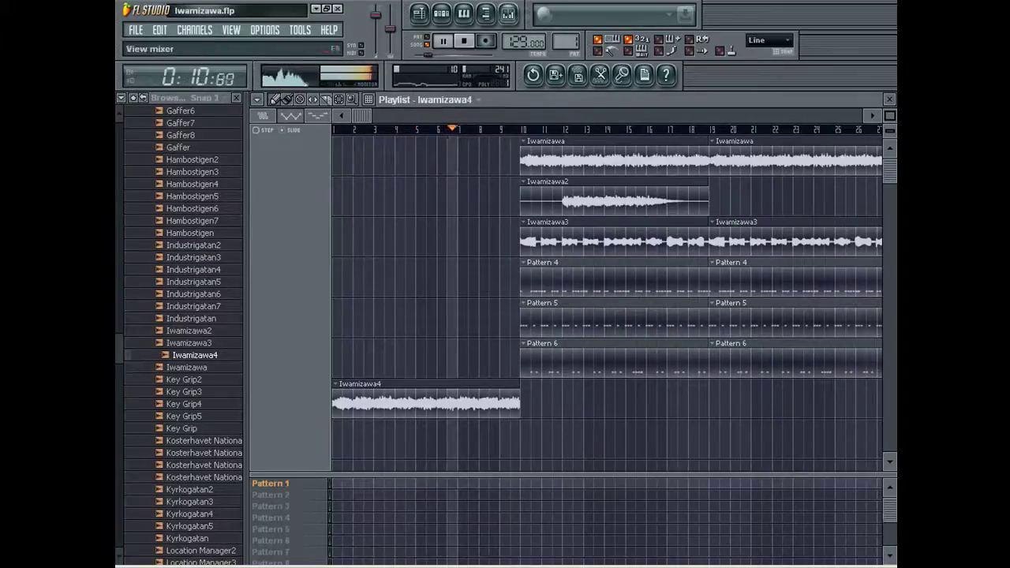
pyautogui.click(508, 14)
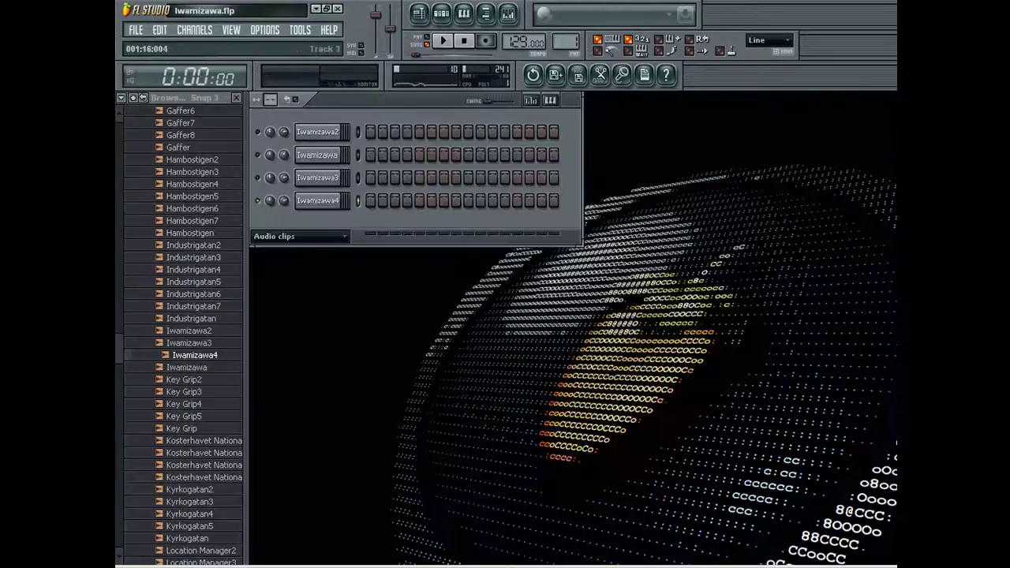
# Show all channels in the channel rack and solo the upper Healing Backing Vocal channel.
pyautogui.click(300, 236)
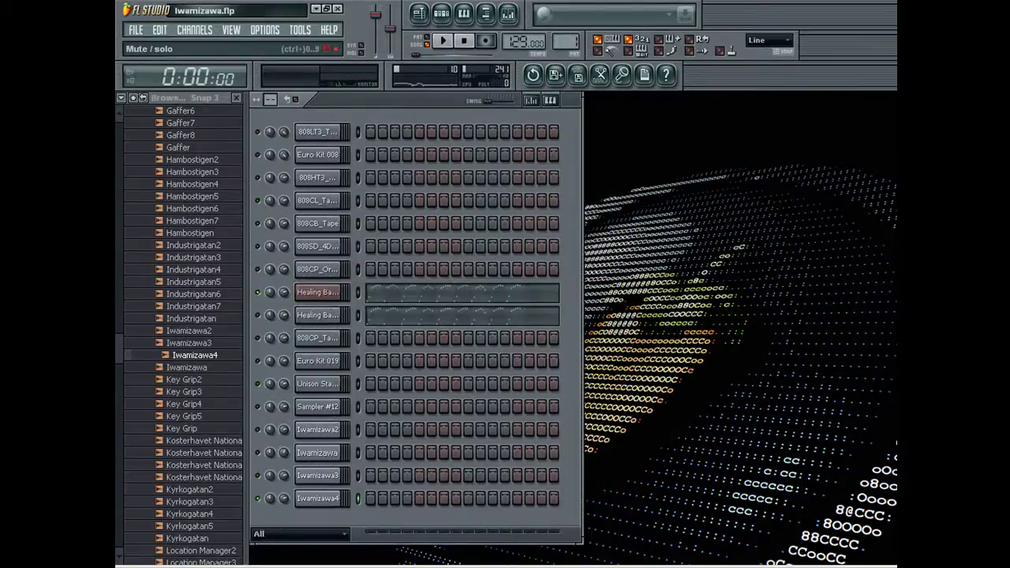
pyautogui.rightClick(258, 292)
pyautogui.click(317, 289)
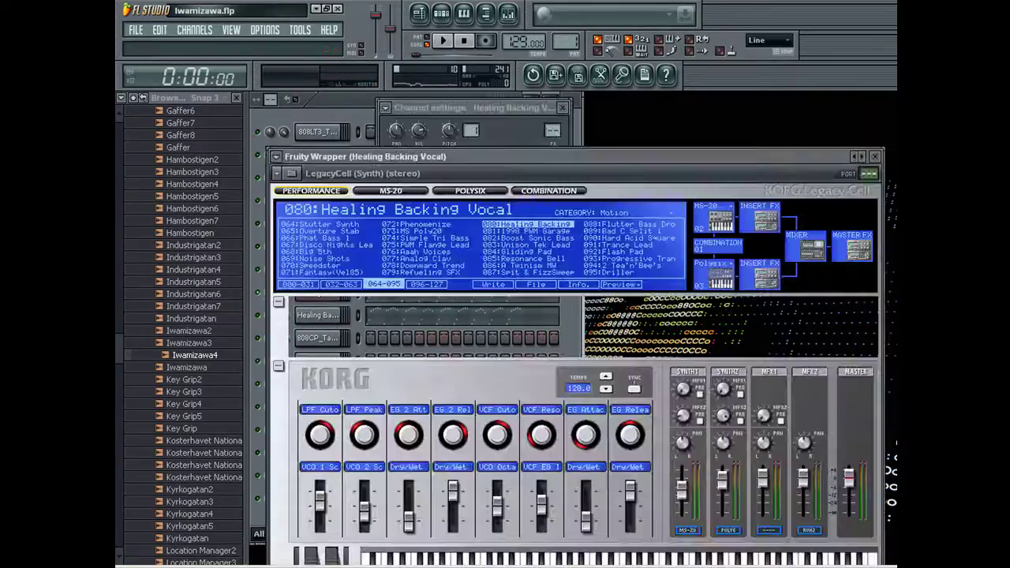
# Shift the upper Healing Backing Vocal channel's root note slightly above C5 and play the pattern briefly.
pyautogui.click(478, 108)
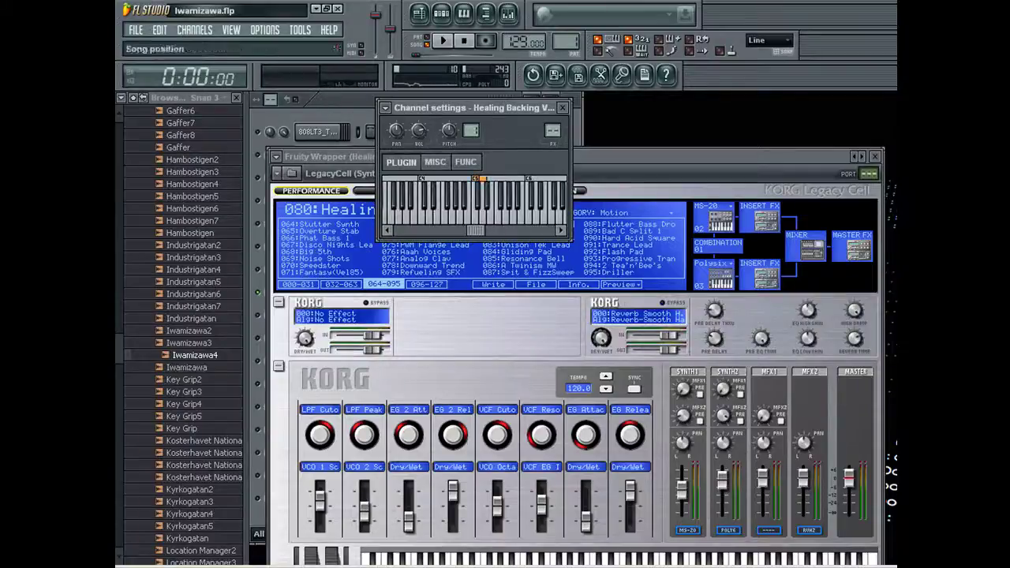
pyautogui.press('space')
pyautogui.press('space')
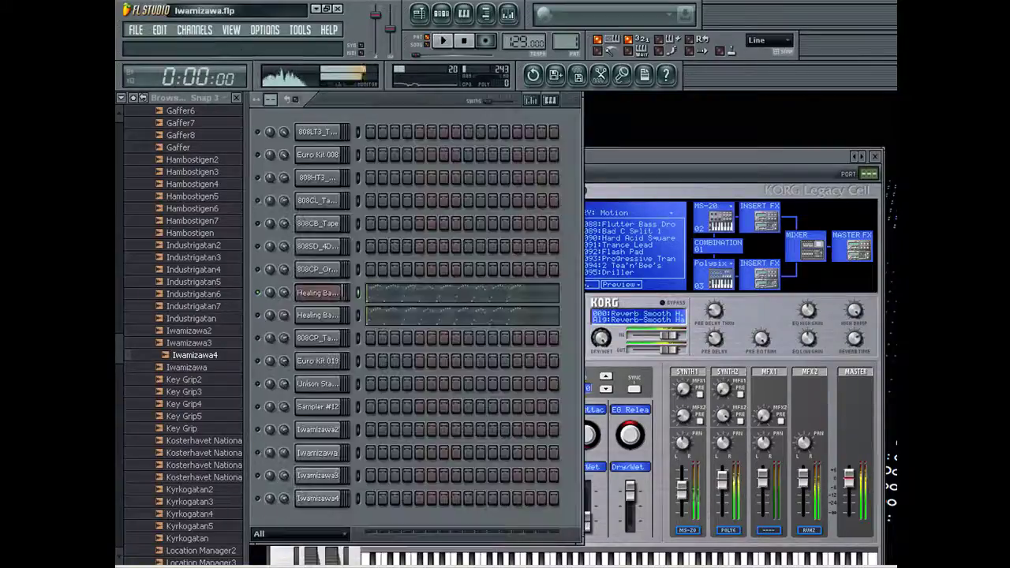
# Export the soloed part as Iwamizawa4.wav into the Film Making folder, replacing the existing file.
pyautogui.hotkey('ctrl', 'r')
pyautogui.press('End')
pyautogui.write('4')
pyautogui.press('Return')
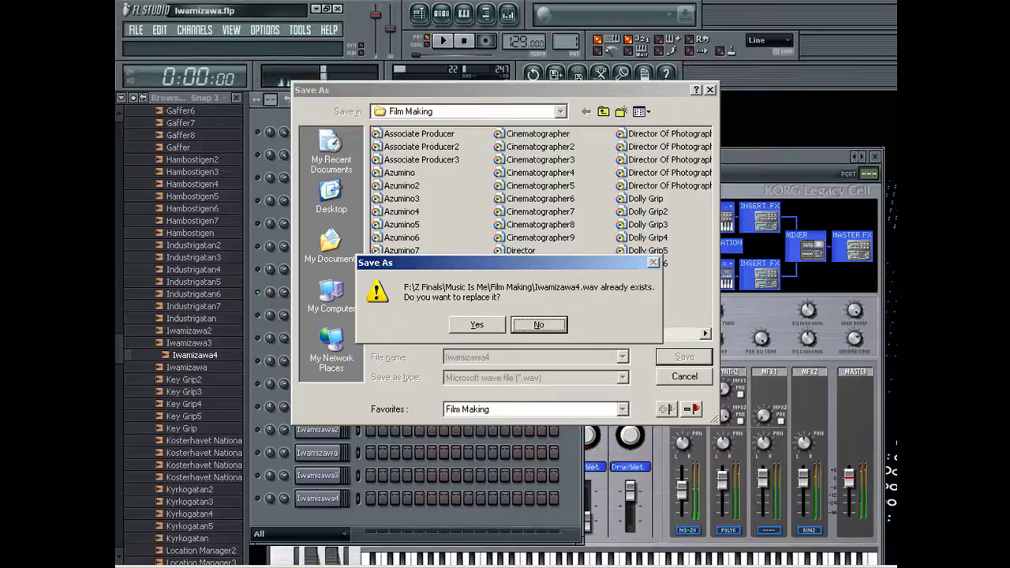
pyautogui.press('y')
pyautogui.click(509, 422)
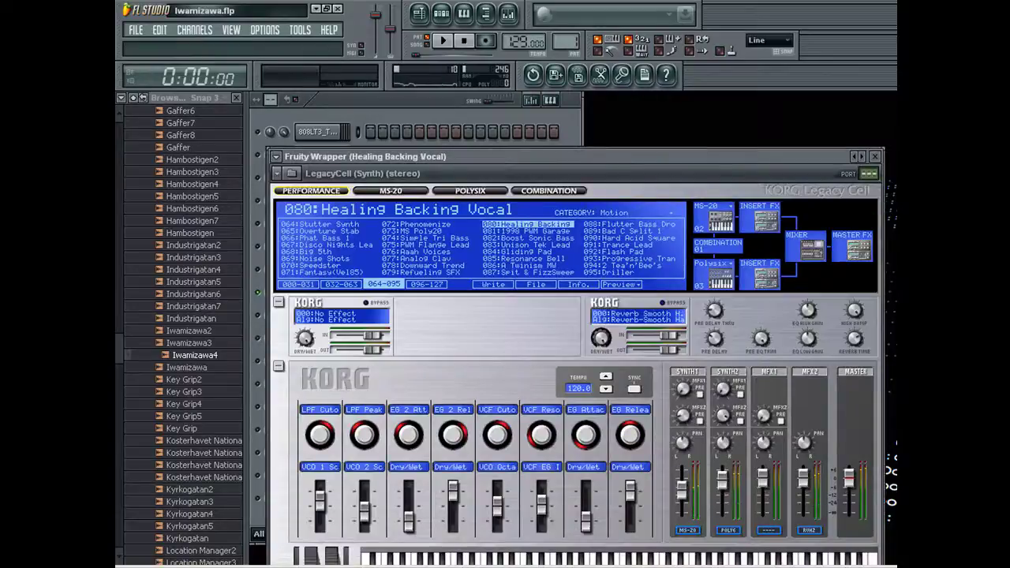
# Set the upper Healing Backing Vocal channel's root note back to C5 and keep that channel soloed.
pyautogui.click(355, 108)
pyautogui.click(317, 293)
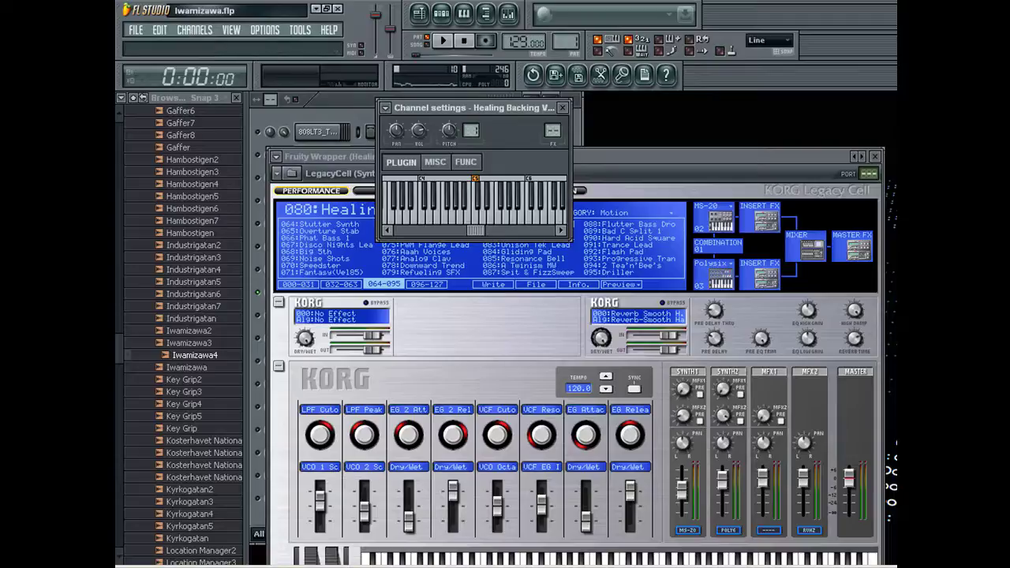
pyautogui.click(352, 110)
pyautogui.rightClick(267, 290)
pyautogui.rightClick(256, 291)
pyautogui.click(274, 300)
pyautogui.rightClick(259, 294)
pyautogui.click(275, 302)
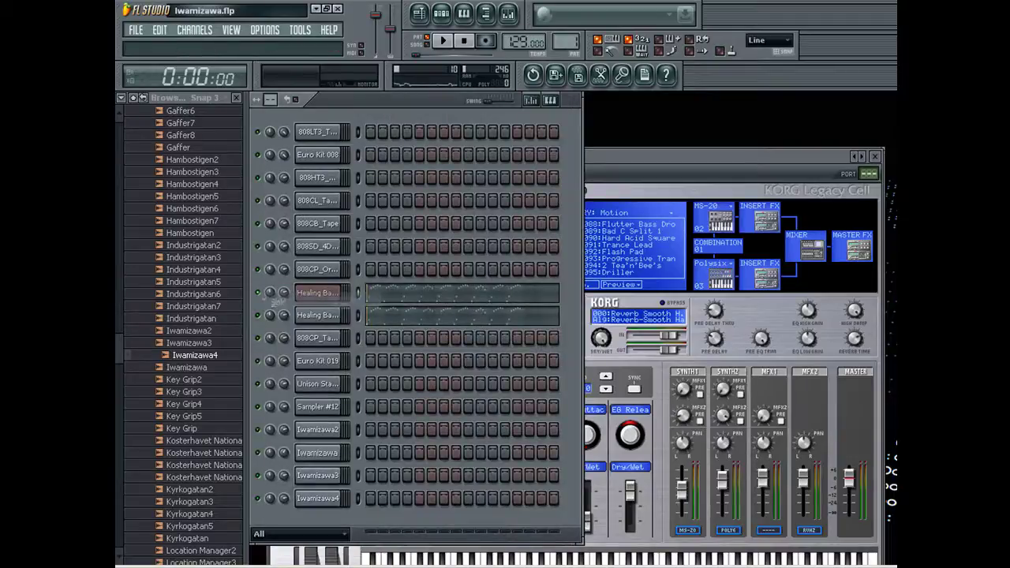
pyautogui.hotkey('ctrl', 'r')
pyautogui.press('Escape')
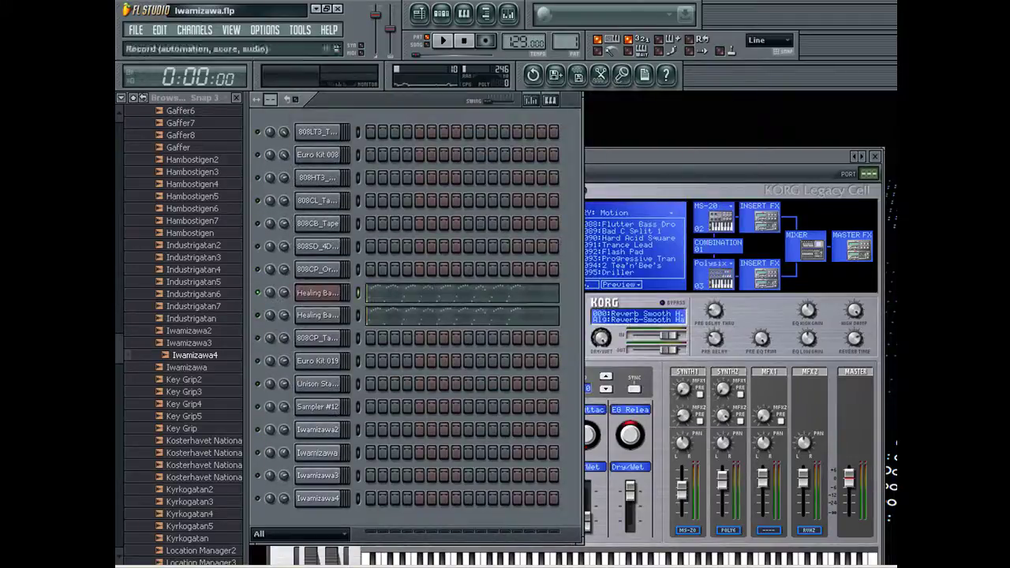
pyautogui.click(509, 14)
pyautogui.press('F9')
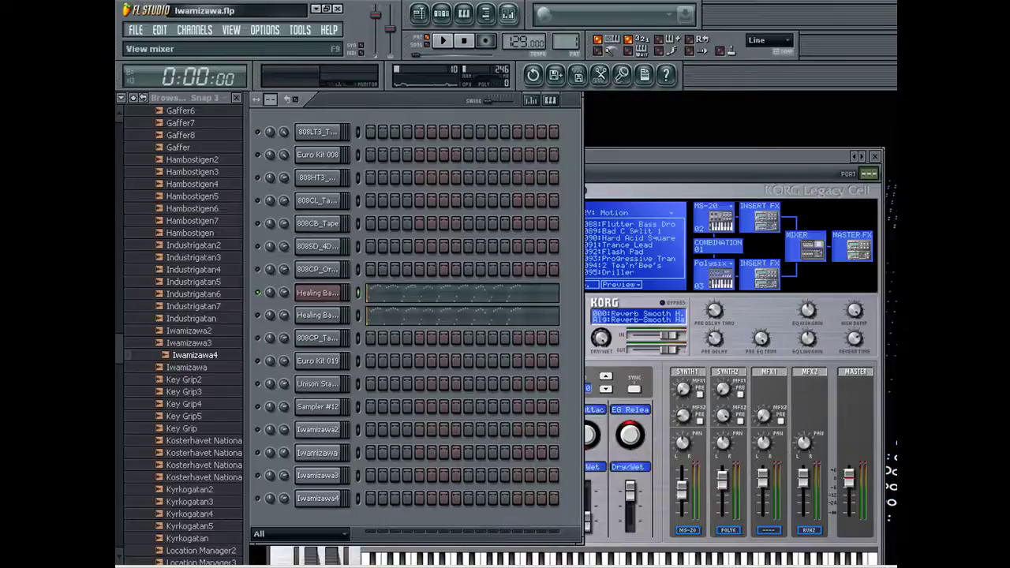
# Export the soloed part with its C5 root note as Iwamizawa.wav, replacing the existing file.
pyautogui.hotkey('ctrl', 'r')
pyautogui.press('Return')
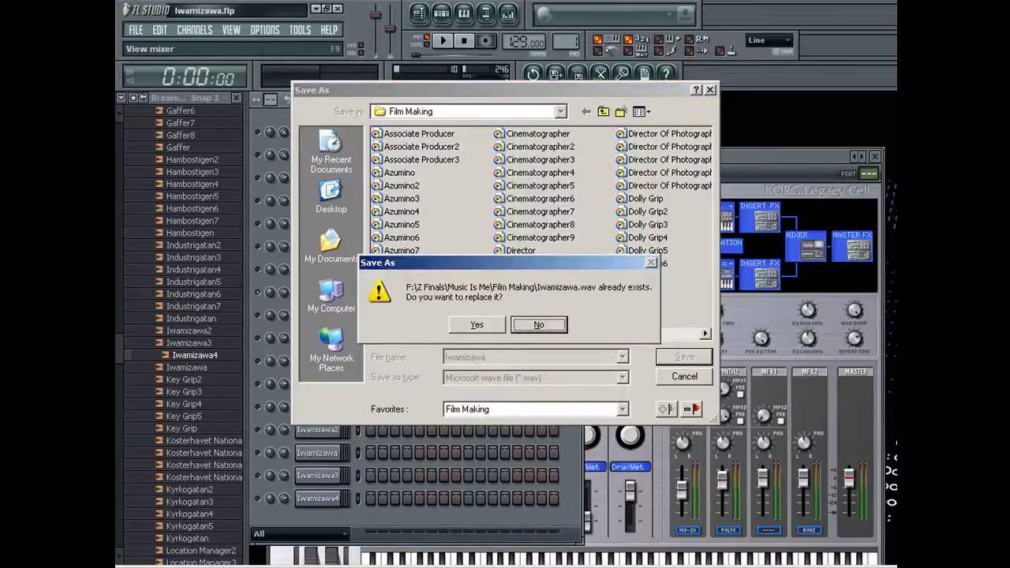
pyautogui.press('Left')
pyautogui.press('Return')
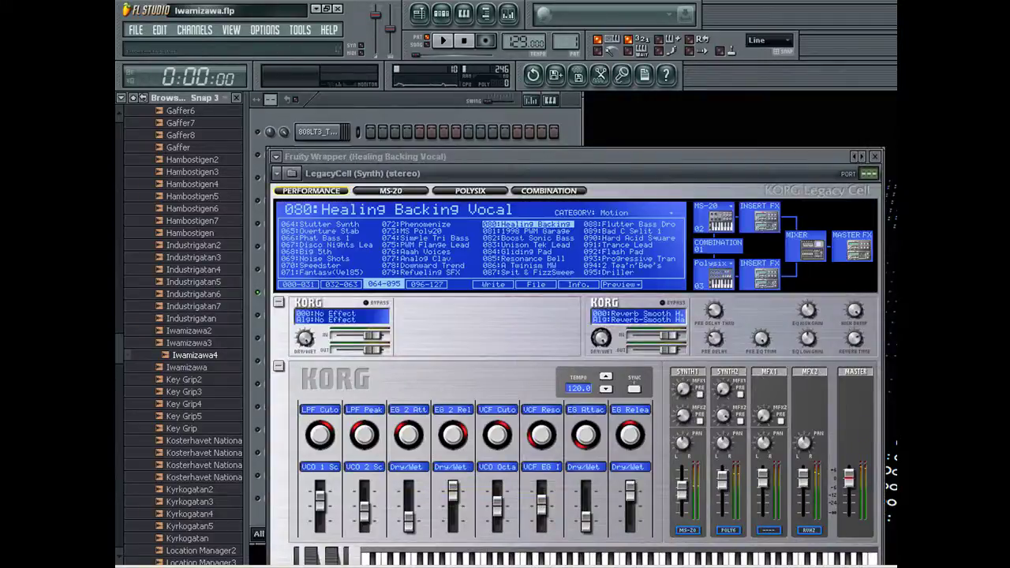
# Bring up the playlist and channel rack, and reload Iwamizawa4.wav from the browser into the Iwamizawa4 channel.
pyautogui.click(419, 14)
pyautogui.doubleClick(537, 100)
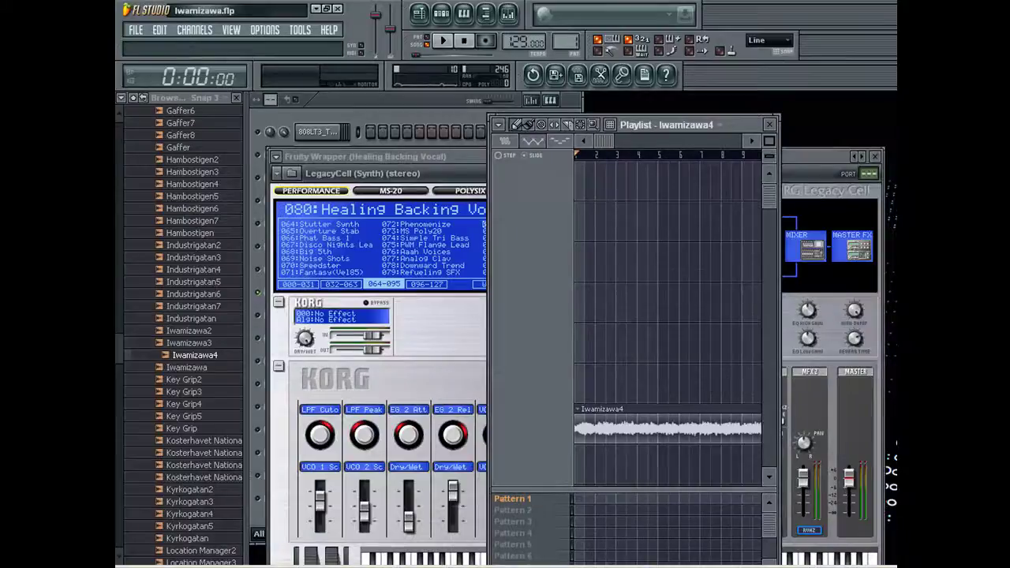
pyautogui.click(442, 103)
pyautogui.click(318, 498)
pyautogui.click(318, 498)
pyautogui.click(187, 367)
pyautogui.click(190, 355)
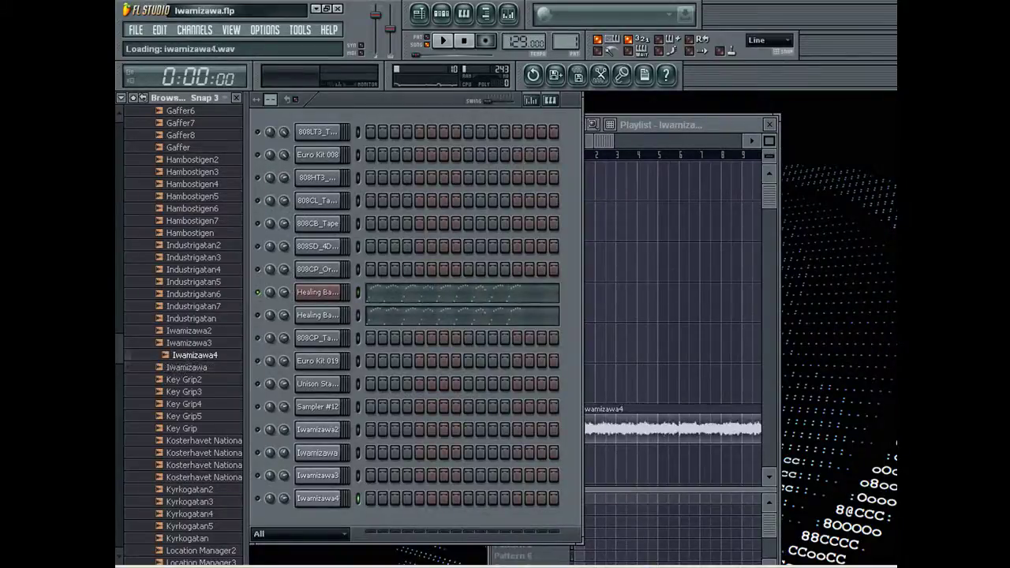
# Reload Iwamizawa.wav from the browser into the Iwamizawa channel.
pyautogui.click(318, 453)
pyautogui.click(318, 453)
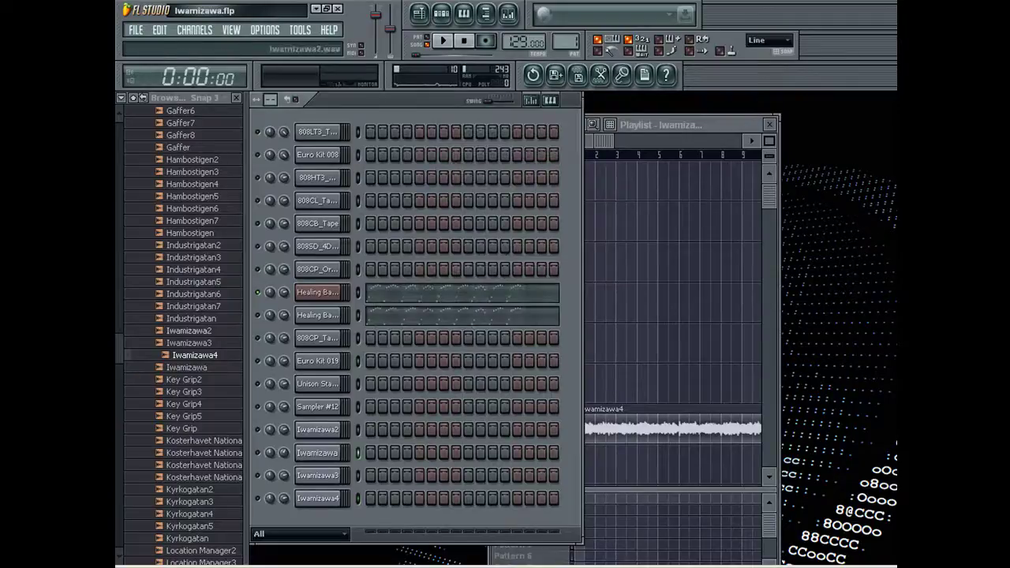
pyautogui.click(189, 343)
pyautogui.click(187, 368)
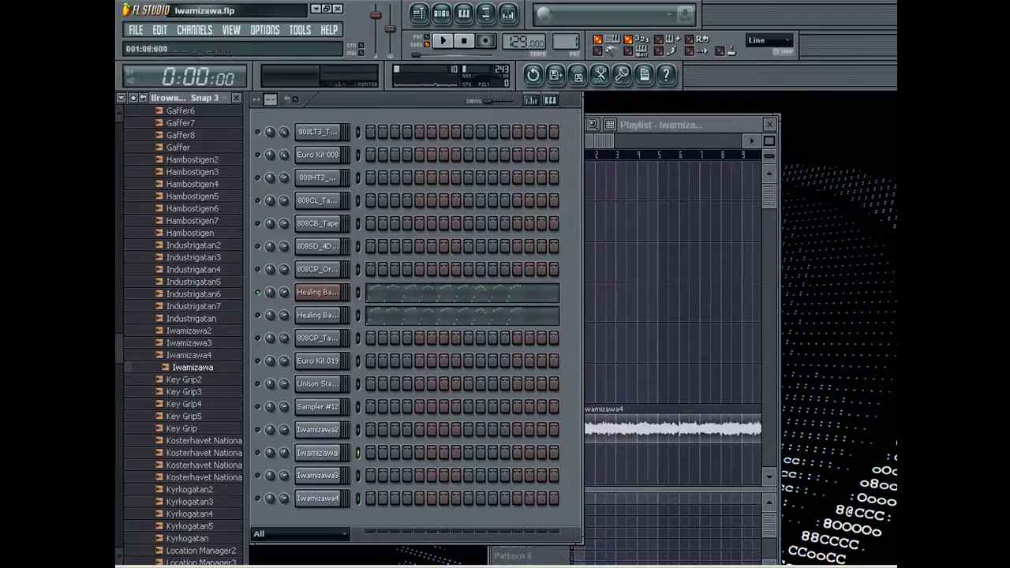
# Turn off the solo so all channels are active, and open the upper Healing Backing Vocal channel.
pyautogui.rightClick(270, 292)
pyautogui.click(317, 270)
pyautogui.click(317, 291)
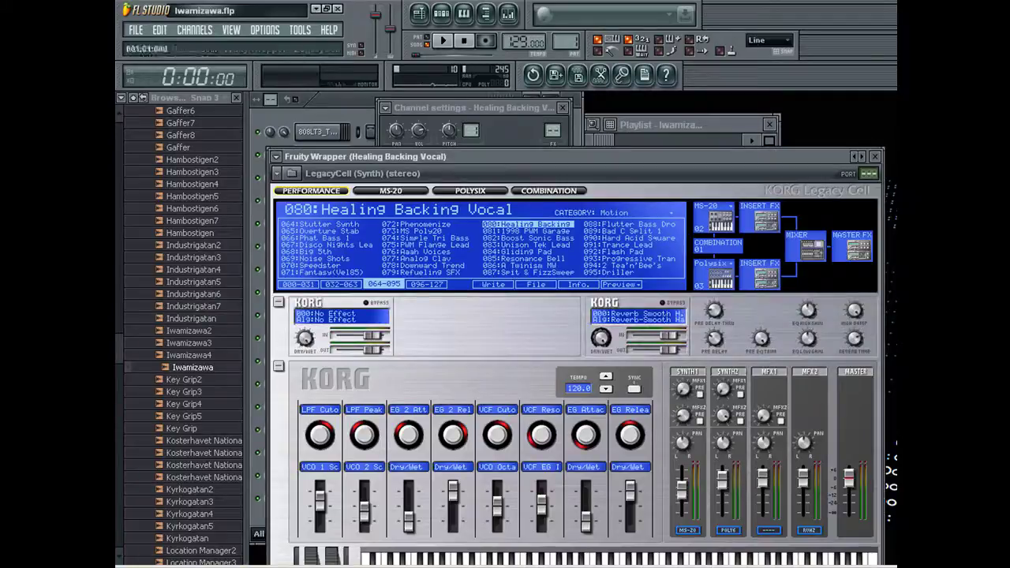
pyautogui.moveTo(320, 157); pyautogui.dragTo(480, 200)
pyautogui.click(317, 269)
pyautogui.click(318, 293)
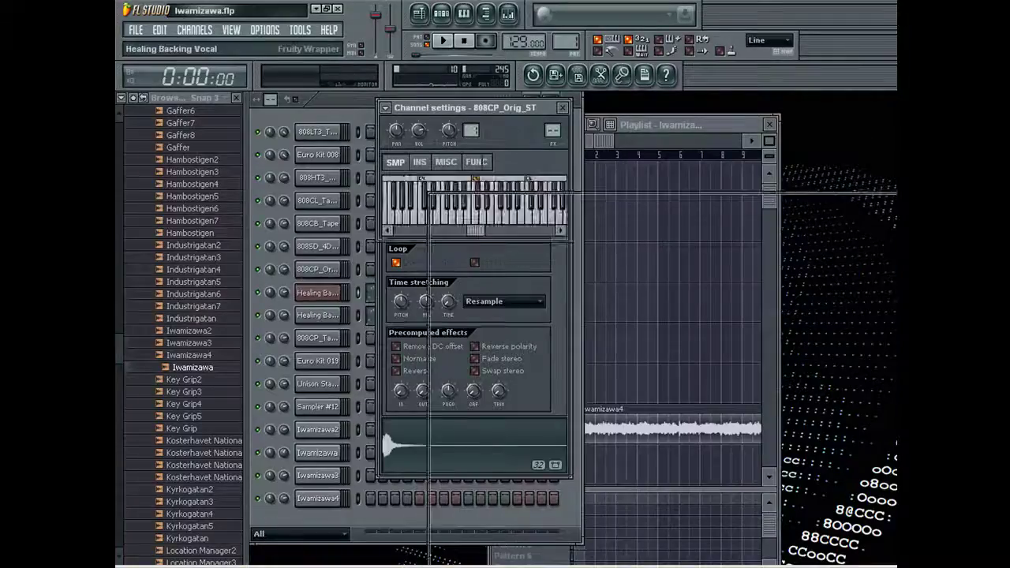
# Clear the notes of the upper Healing Backing Vocal channel from the pattern and bring up the playlist.
pyautogui.press('Right')
pyautogui.press('Right')
pyautogui.press('Right')
pyautogui.press('Right')
pyautogui.press('Right')
pyautogui.press('Right')
pyautogui.press('Right')
pyautogui.press('Left')
pyautogui.press('Left')
pyautogui.press('Left')
pyautogui.press('Left')
pyautogui.press('Left')
pyautogui.press('Left')
pyautogui.press('Left')
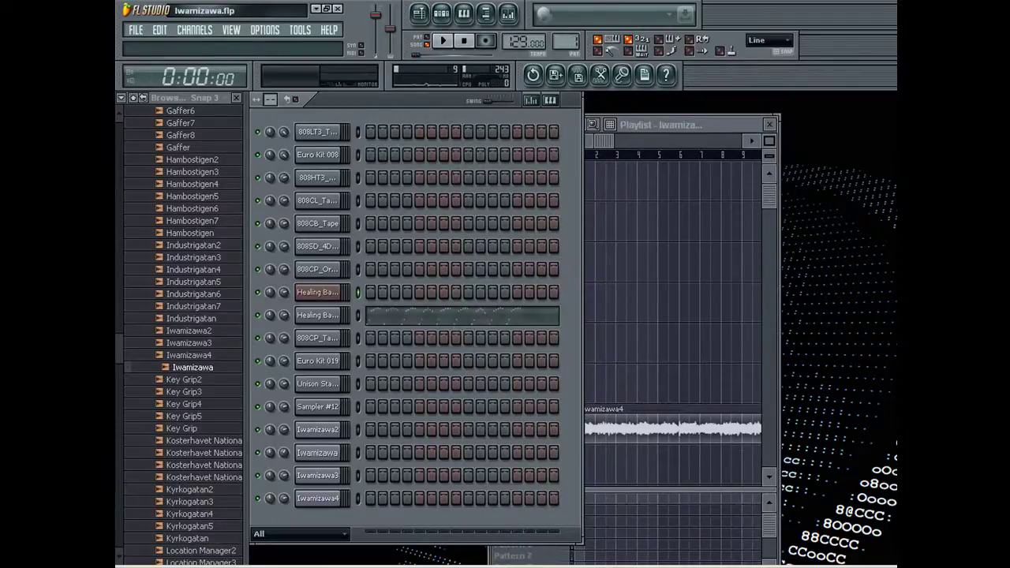
pyautogui.press('F5')
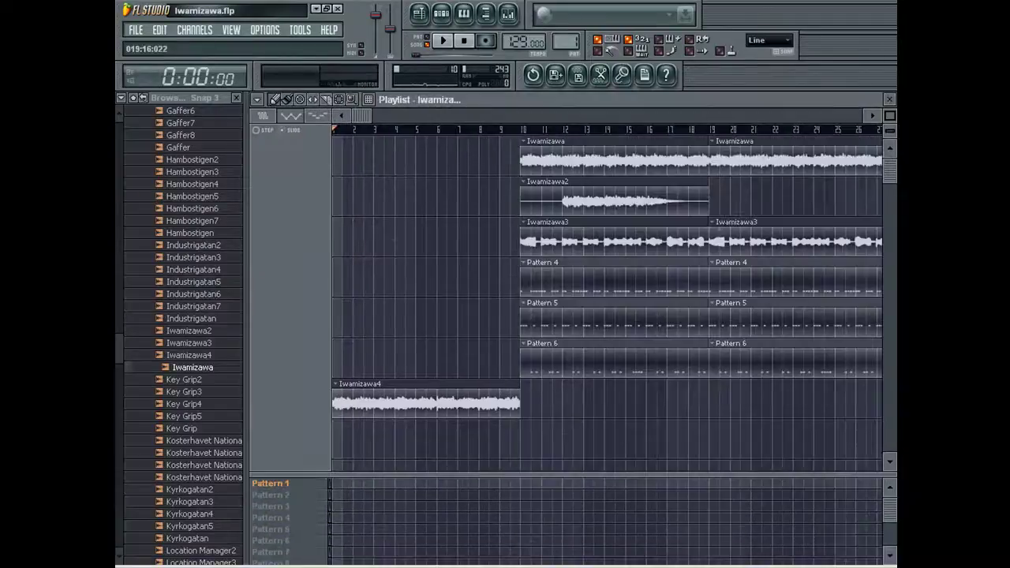
# Play the song from the start and check the channel levels in the mixer.
pyautogui.press('space')
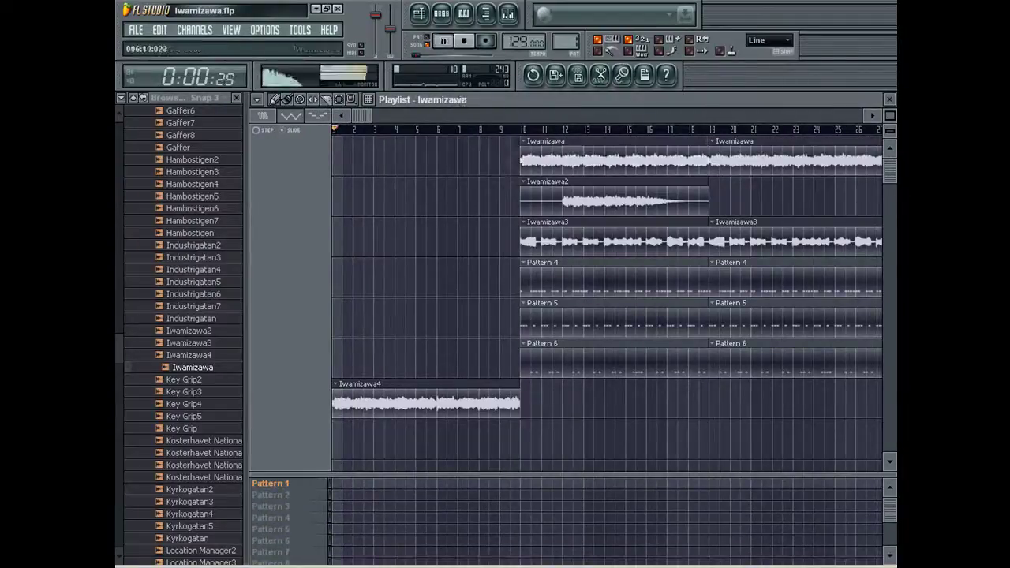
pyautogui.press('F9')
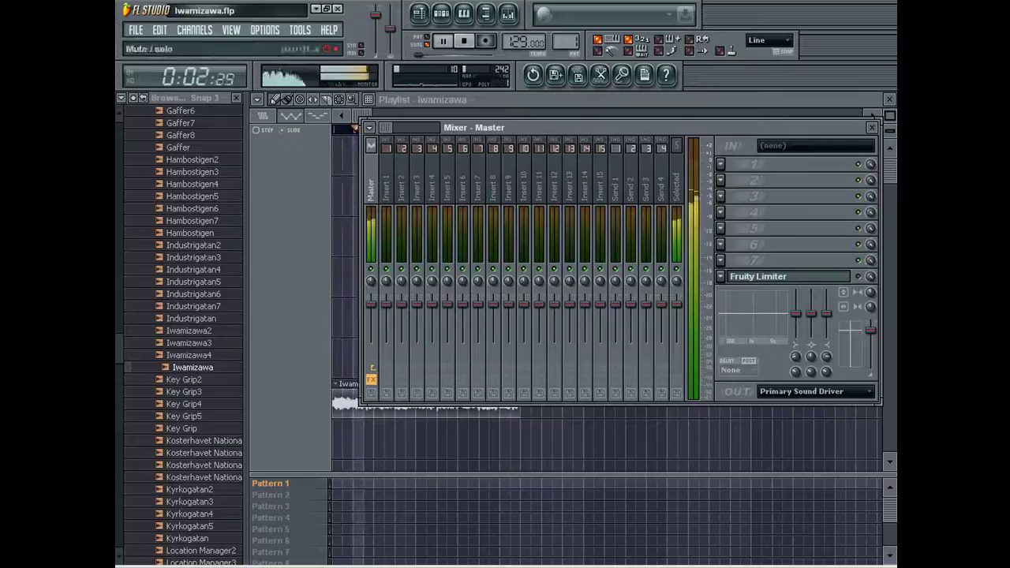
pyautogui.press('F9')
# Paste the copied 62% volume value onto the Iwamizawa4 channel's volume and close its settings.
pyautogui.doubleClick(347, 388)
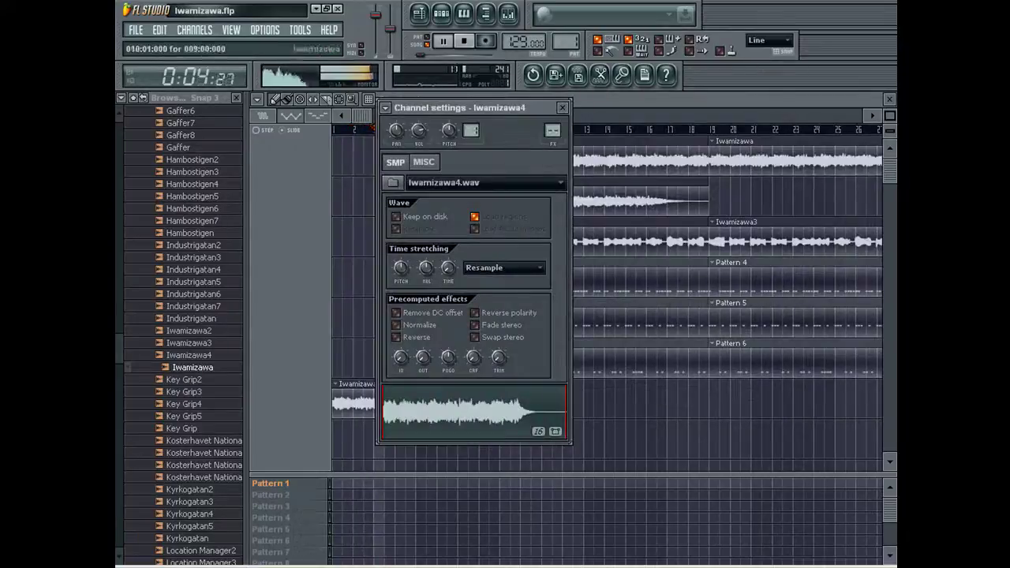
pyautogui.rightClick(418, 129)
pyautogui.click(451, 262)
pyautogui.doubleClick(353, 394)
pyautogui.rightClick(420, 131)
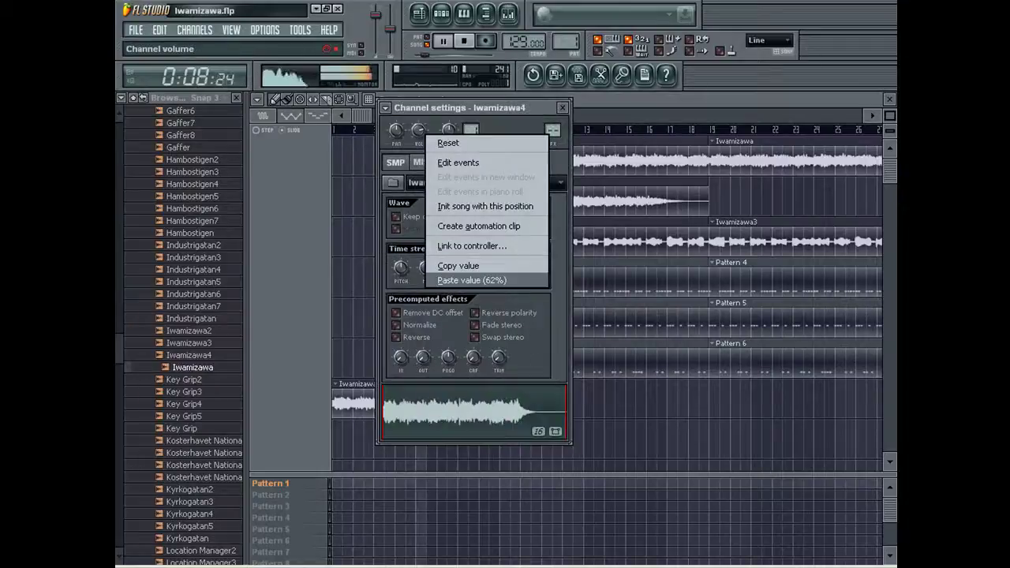
pyautogui.click(456, 280)
pyautogui.click(562, 107)
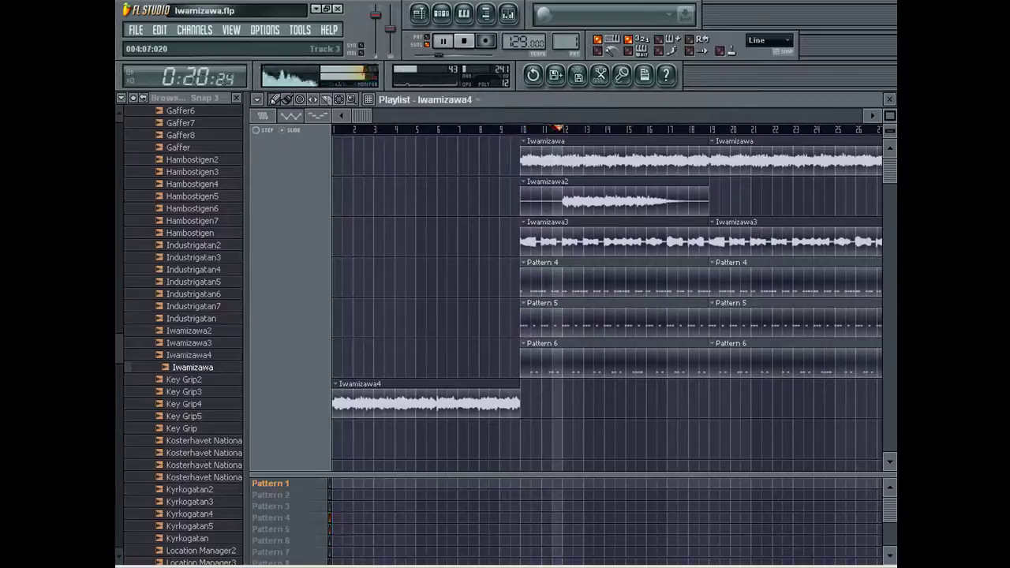
# Route the Iwamizawa3 channel to mixer insert 4, shaping that insert with a slight mid EQ boost and 23% stereo separation.
pyautogui.doubleClick(543, 193)
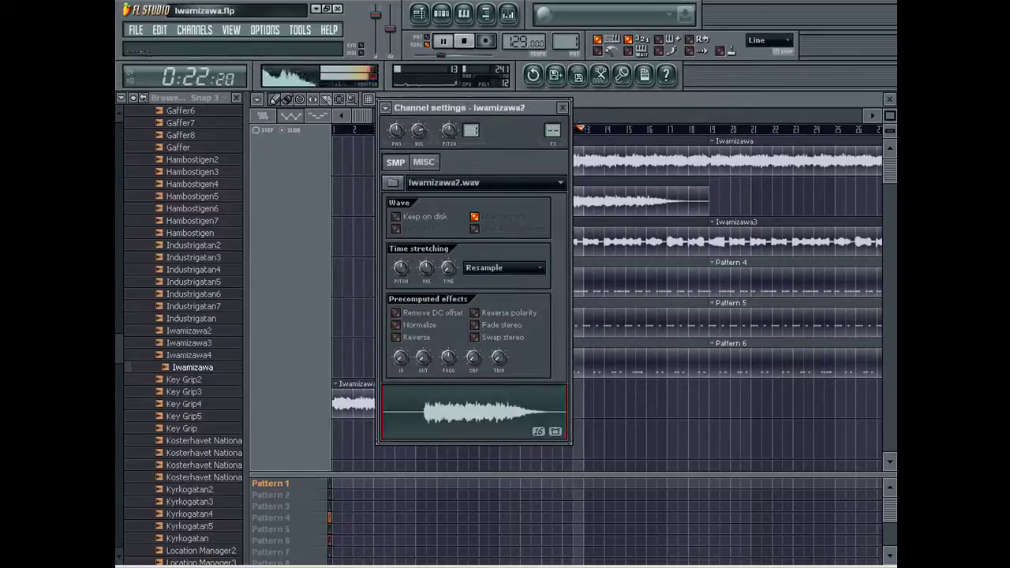
pyautogui.click(562, 107)
pyautogui.moveTo(361, 116); pyautogui.dragTo(425, 116)
pyautogui.doubleClick(458, 234)
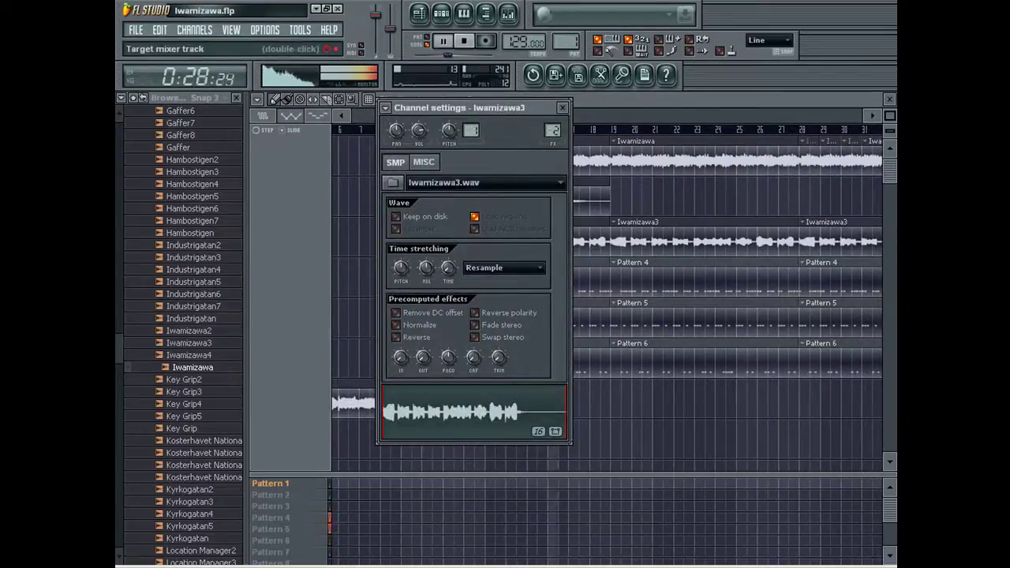
pyautogui.click(508, 13)
pyautogui.moveTo(811, 313); pyautogui.dragTo(811, 310)
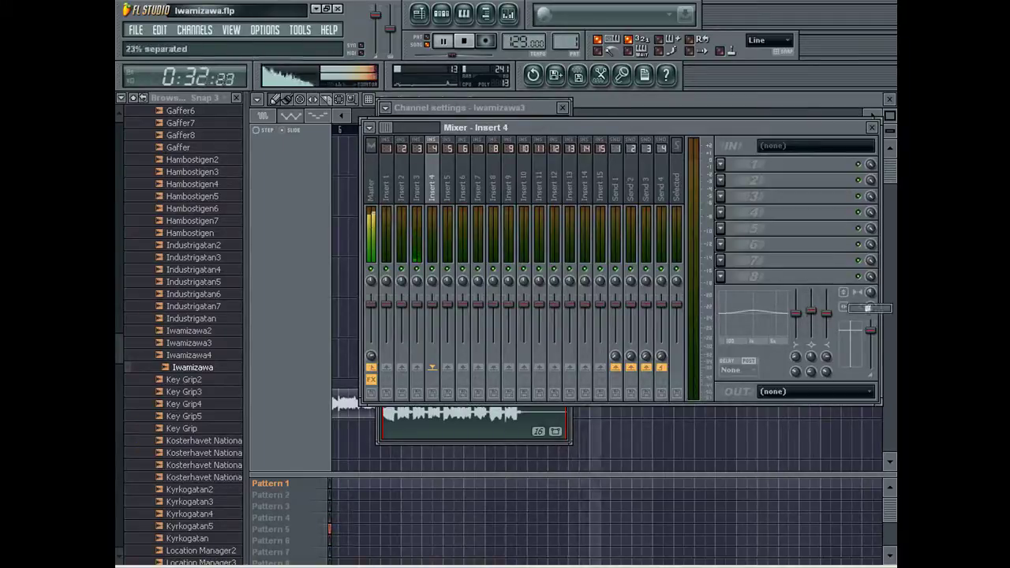
pyautogui.click(872, 127)
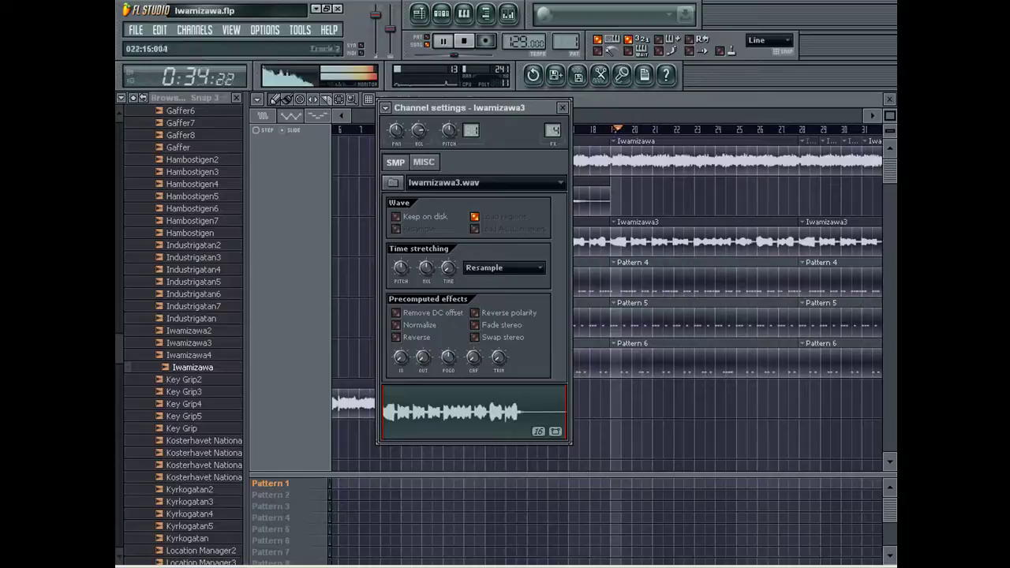
pyautogui.rightClick(680, 198)
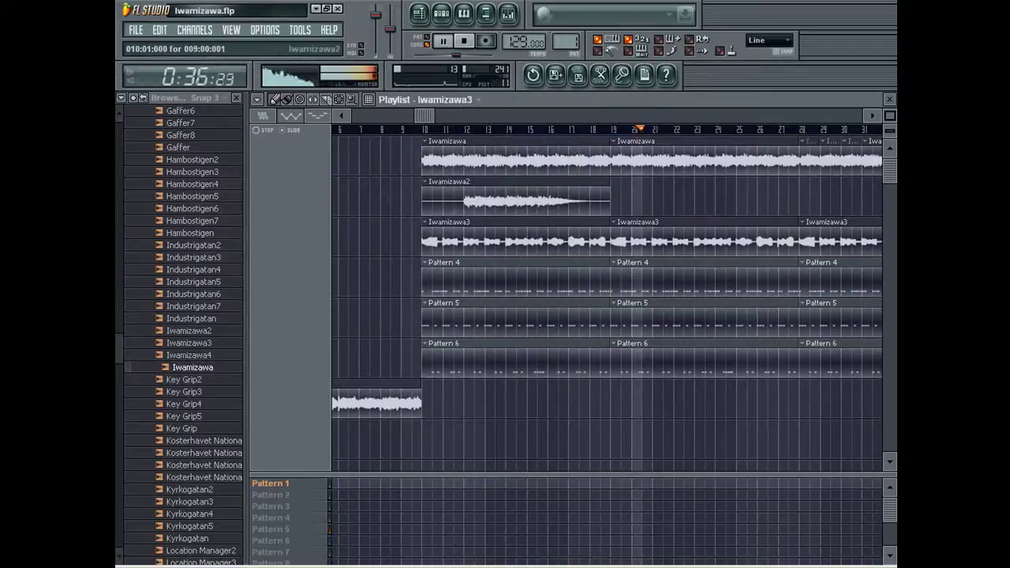
# Copy the clips of bars 10 to 18 on the upper six playlist tracks to bar 37 and clear the selection.
pyautogui.moveTo(425, 116)
pyautogui.mouseDown()
pyautogui.moveTo(608, 116)
pyautogui.moveTo(440, 116)
pyautogui.mouseUp()
pyautogui.moveTo(890, 116); pyautogui.dragTo(890, 126)
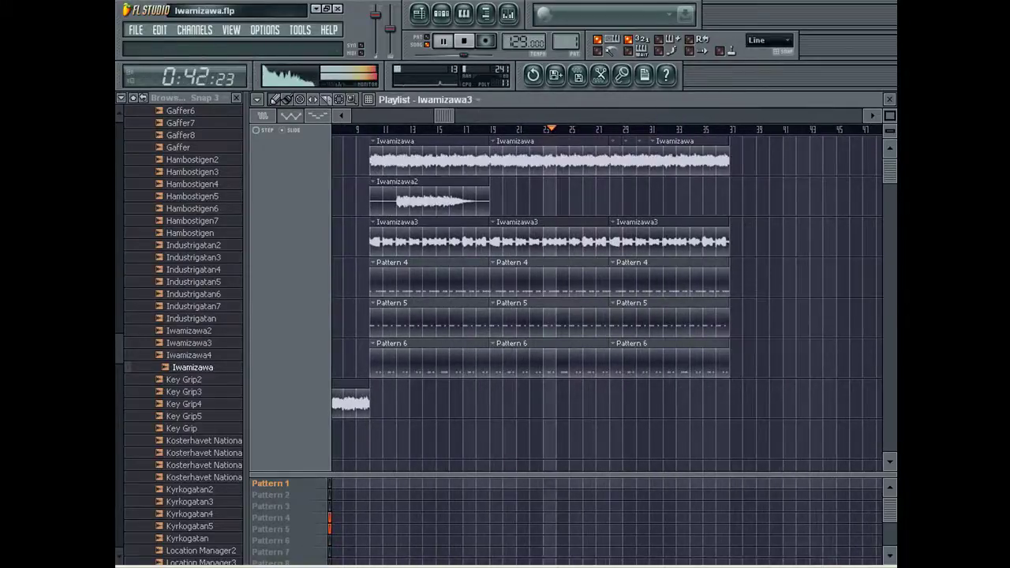
pyautogui.moveTo(475, 419); pyautogui.dragTo(400, 162)
pyautogui.moveTo(399, 242); pyautogui.dragTo(786, 241)
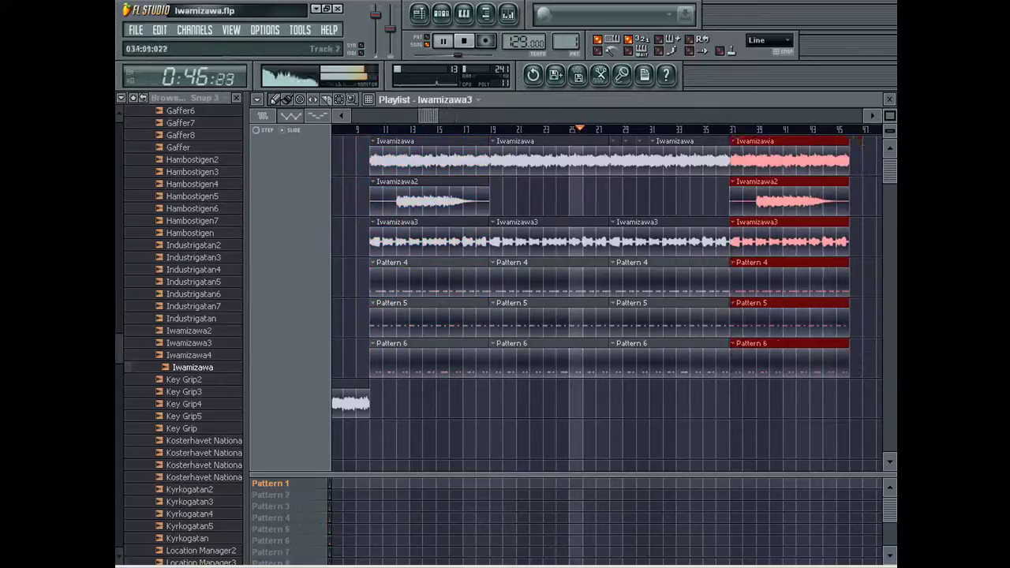
pyautogui.keyDown('ctrl'); pyautogui.click(608, 426); pyautogui.keyUp('ctrl')
# Cut off the copied Iwamizawa3 clip at bar 39, removing the remainder, and save the project.
pyautogui.moveTo(428, 116); pyautogui.dragTo(754, 116)
pyautogui.moveTo(890, 116); pyautogui.dragTo(891, 110)
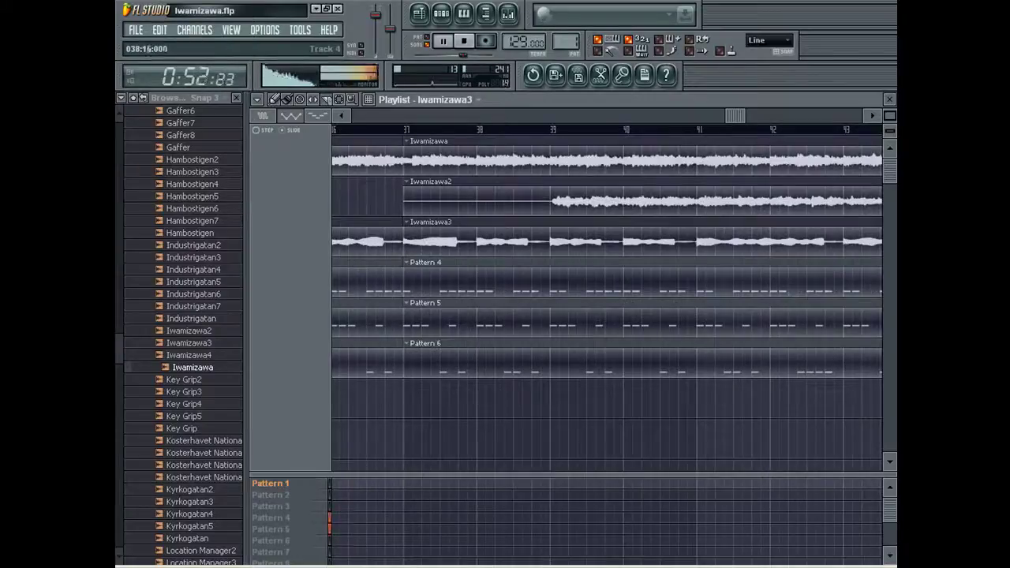
pyautogui.moveTo(550, 262); pyautogui.dragTo(550, 262)
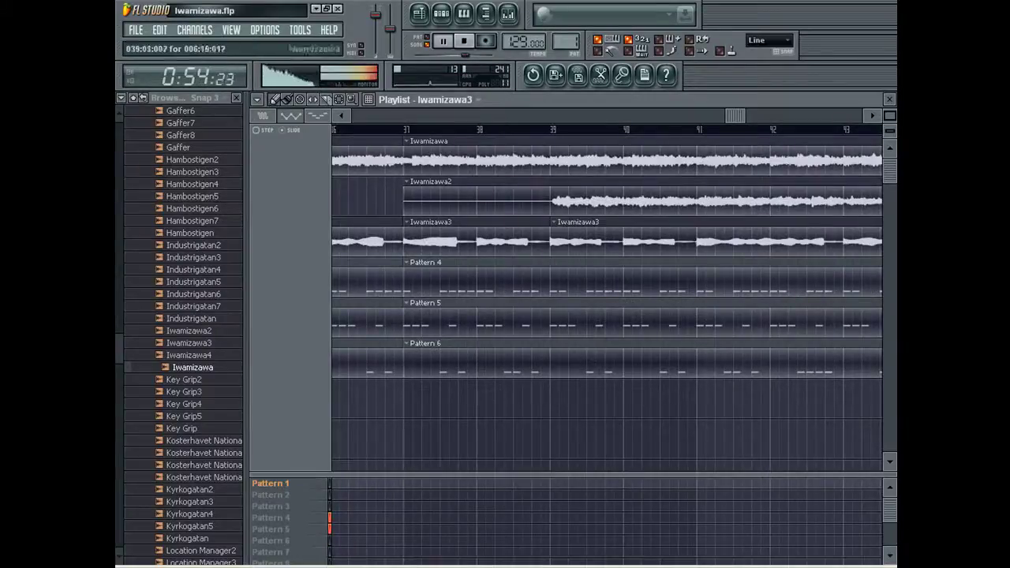
pyautogui.rightClick(652, 242)
pyautogui.press('pageup')
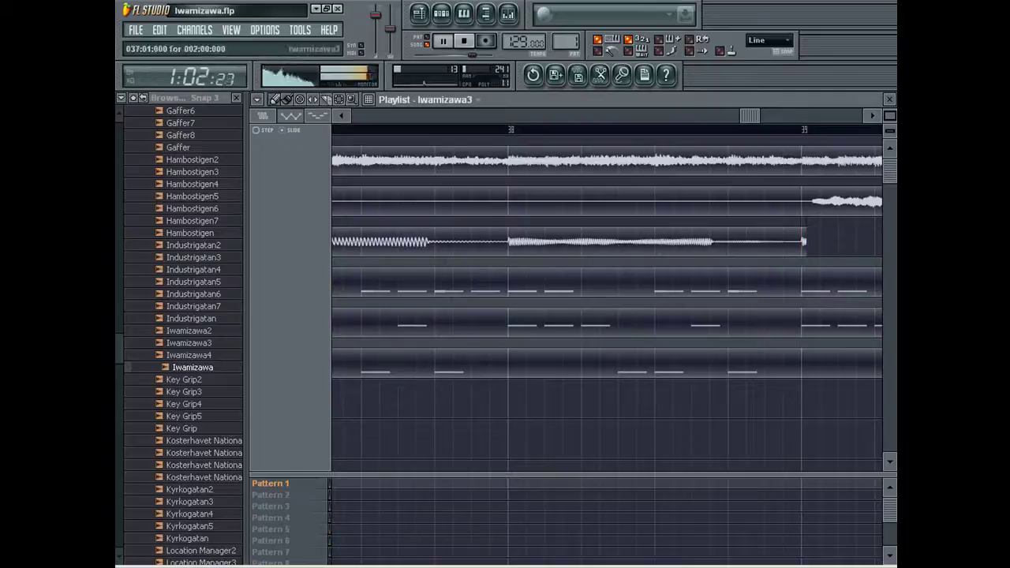
pyautogui.press('pagedown')
pyautogui.press('pagedown')
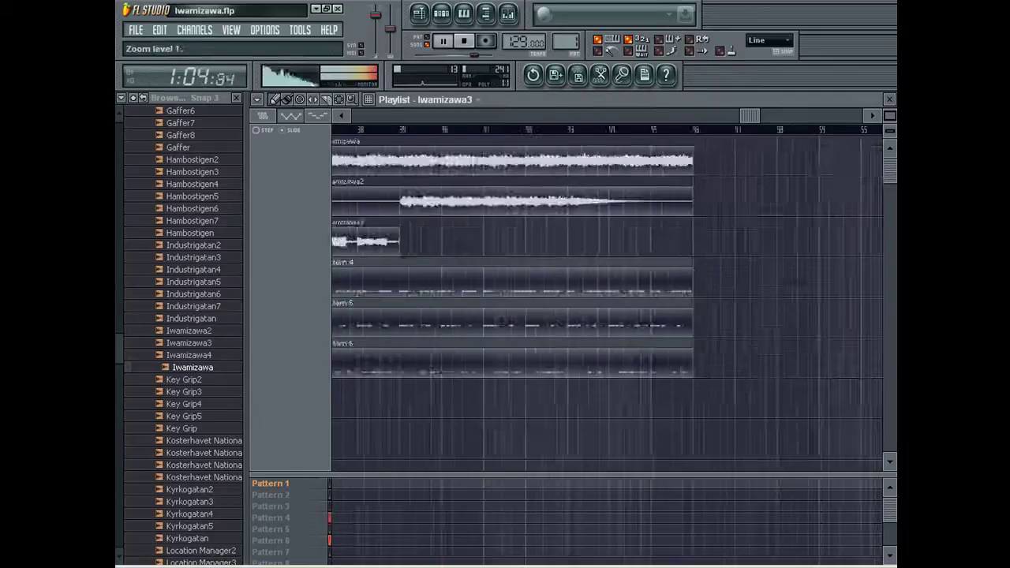
pyautogui.click(136, 30)
pyautogui.click(145, 93)
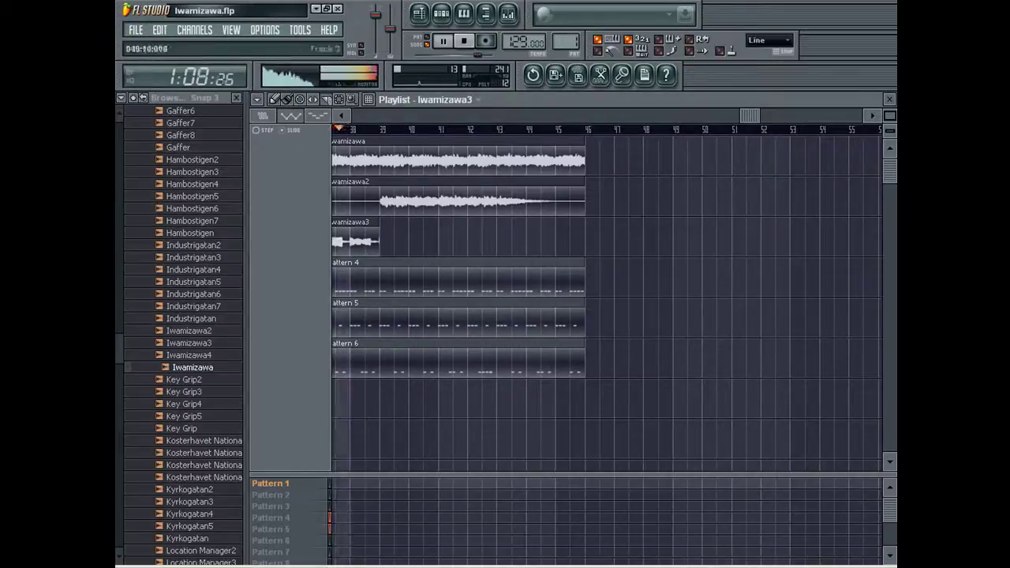
# Slice the Pattern 4, Pattern 5 and Pattern 6 clips at bar 39 and delete the pieces after the cut.
pyautogui.moveTo(378, 248); pyautogui.dragTo(395, 385)
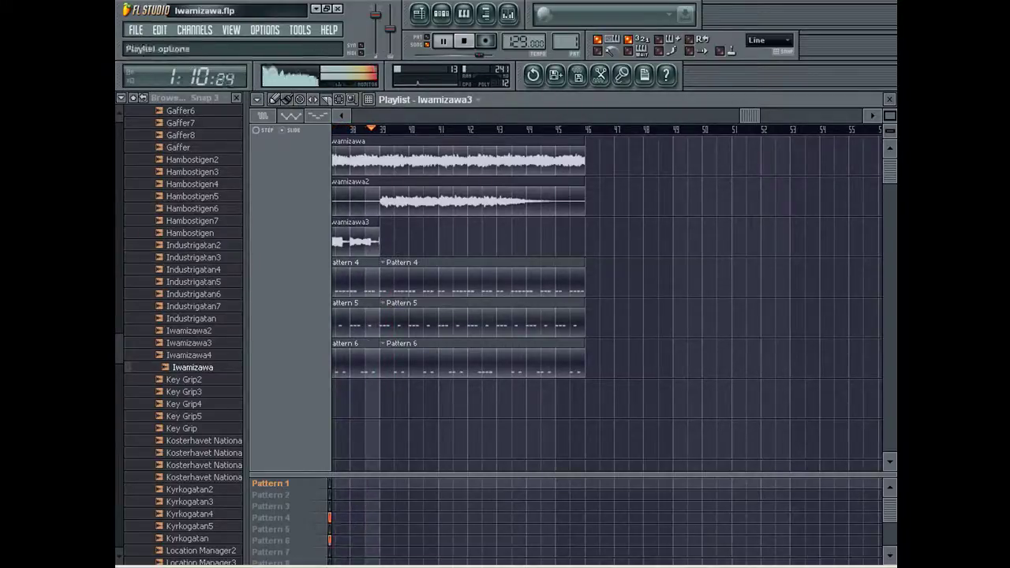
pyautogui.rightClick(424, 280)
pyautogui.rightClick(428, 320)
pyautogui.rightClick(431, 361)
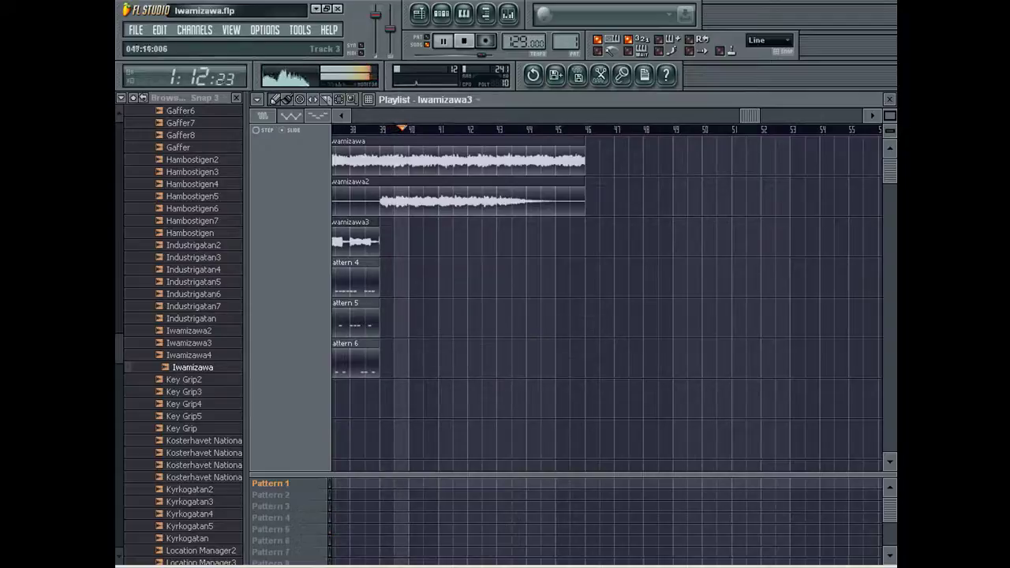
# Duplicate the whole arrangement so the copy starts at bar 46, clear the selection and save the project.
pyautogui.moveTo(750, 116); pyautogui.dragTo(449, 116)
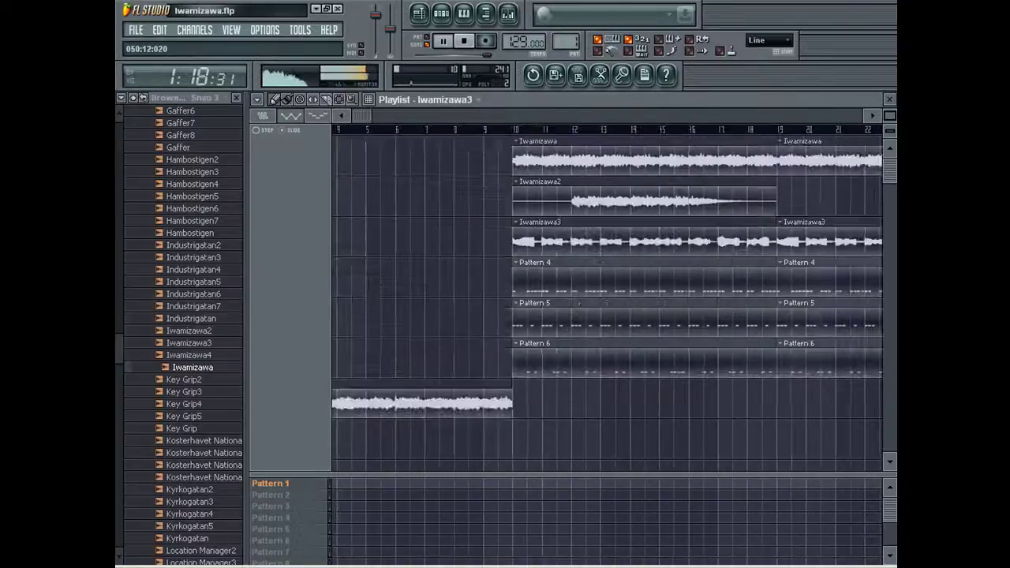
pyautogui.hotkey('ctrl', 'a')
pyautogui.moveTo(362, 116); pyautogui.dragTo(847, 116)
pyautogui.hotkey('ctrl', 'b')
pyautogui.hotkey('ctrl', 'a')
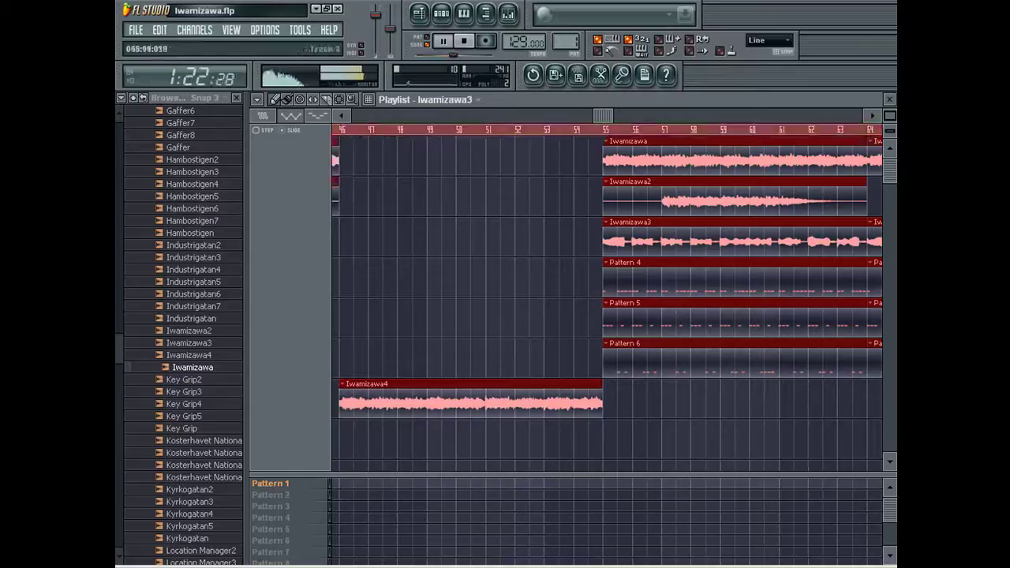
pyautogui.hotkey('ctrl', 'd')
pyautogui.hotkey('ctrl', 'd')
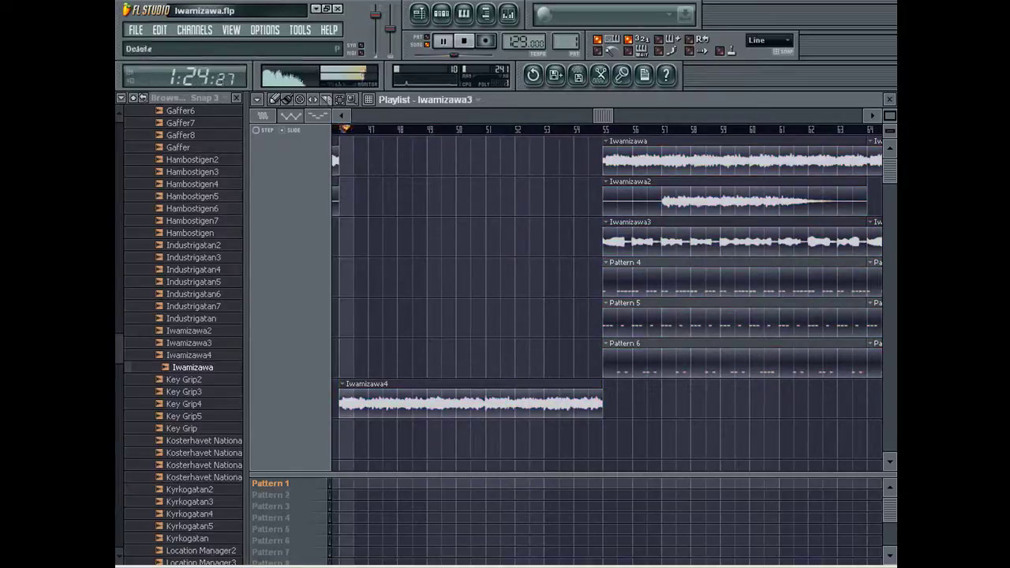
pyautogui.click(136, 29)
pyautogui.click(143, 92)
# Show all channels in the channel rack, delete the upper Healing Backing Vocal channel and save the project.
pyautogui.click(889, 99)
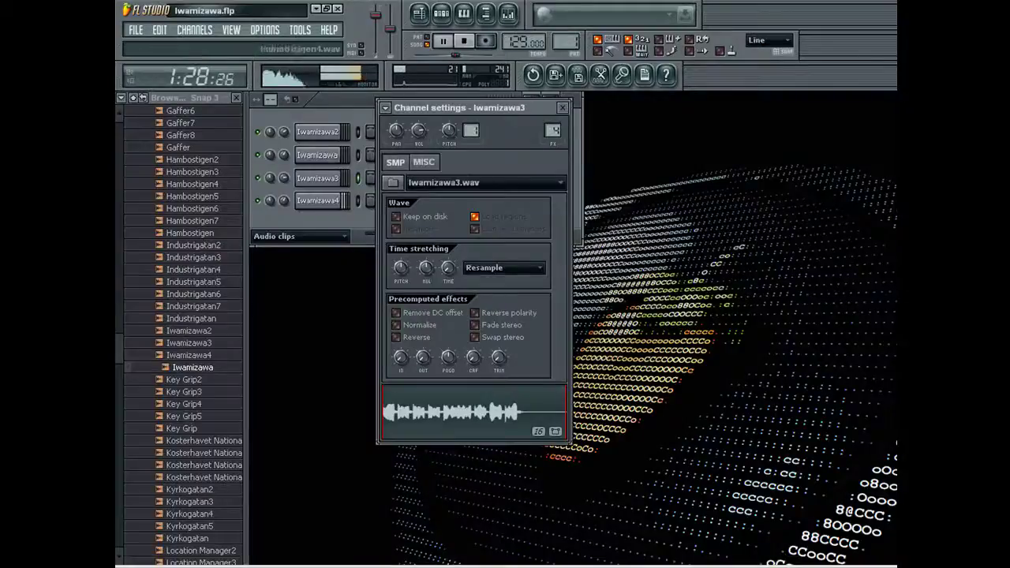
pyautogui.click(300, 236)
pyautogui.click(273, 250)
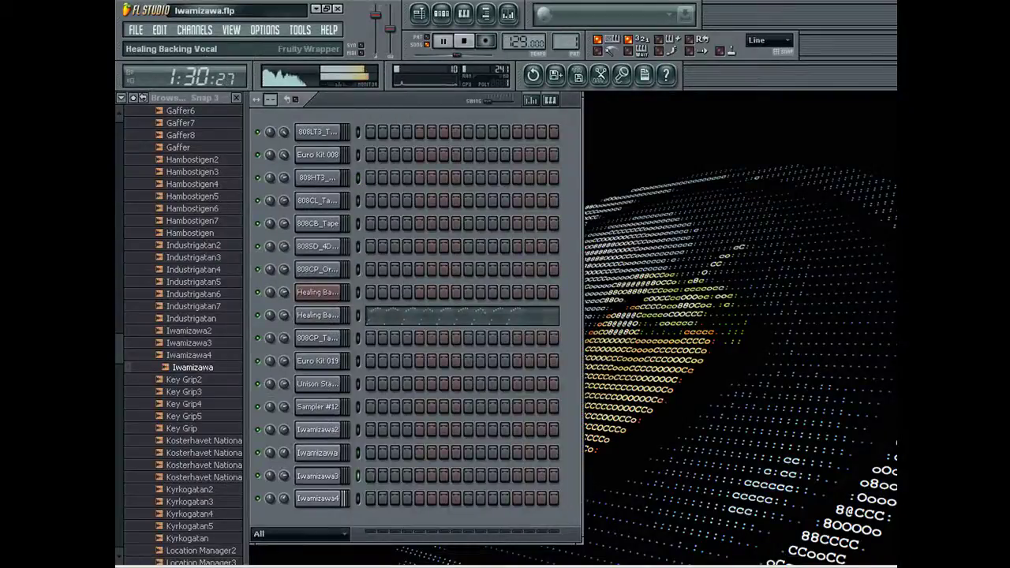
pyautogui.moveTo(119, 348); pyautogui.dragTo(119, 204)
pyautogui.click(317, 293)
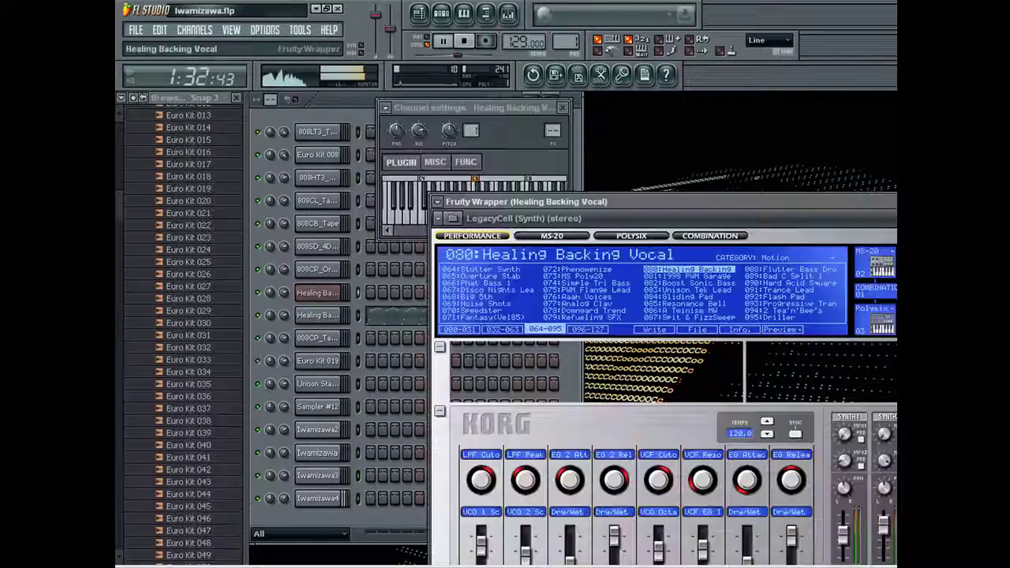
pyautogui.click(317, 293)
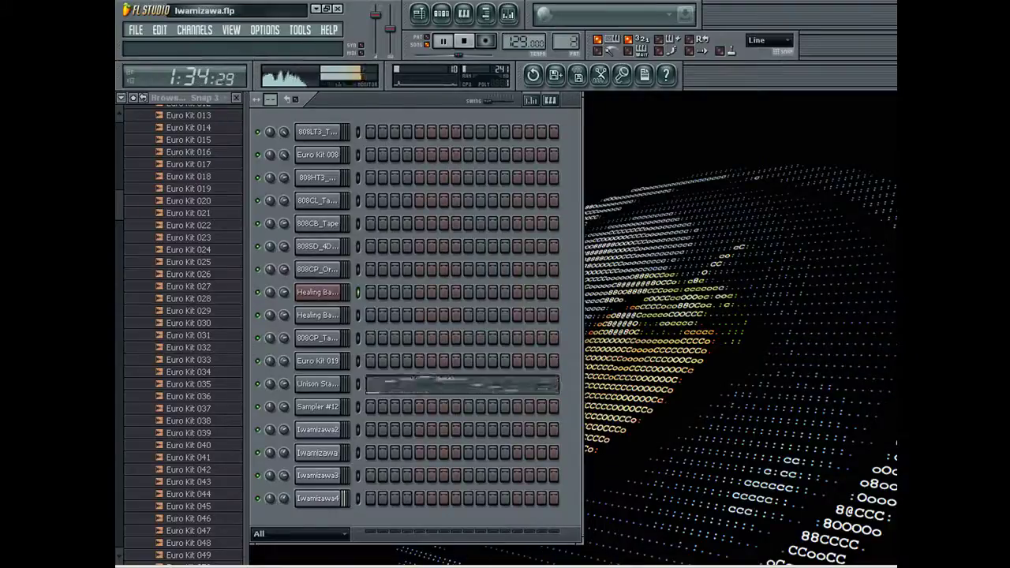
pyautogui.hotkey('alt', 'Delete')
pyautogui.press('Return')
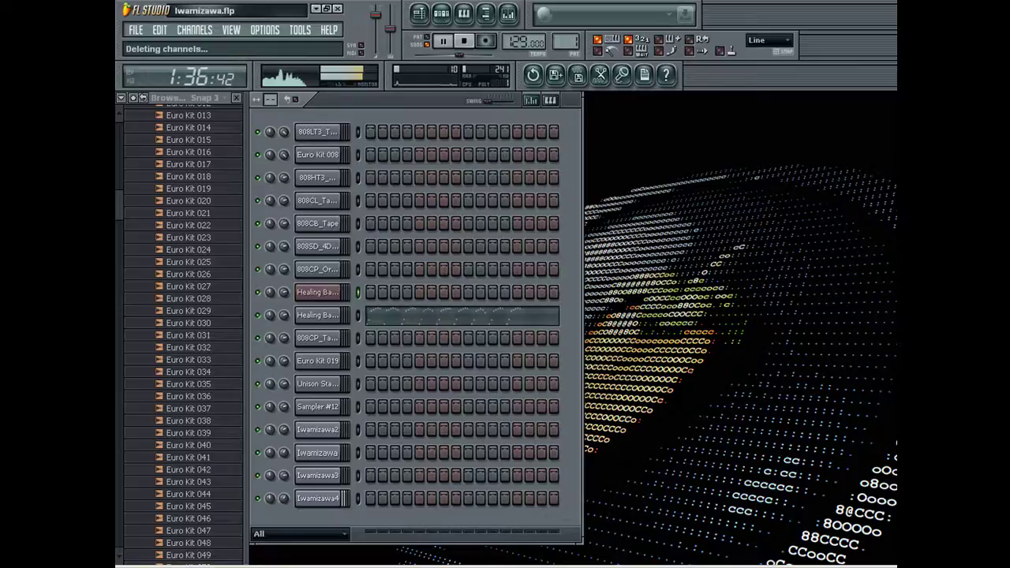
pyautogui.click(135, 30)
pyautogui.click(150, 73)
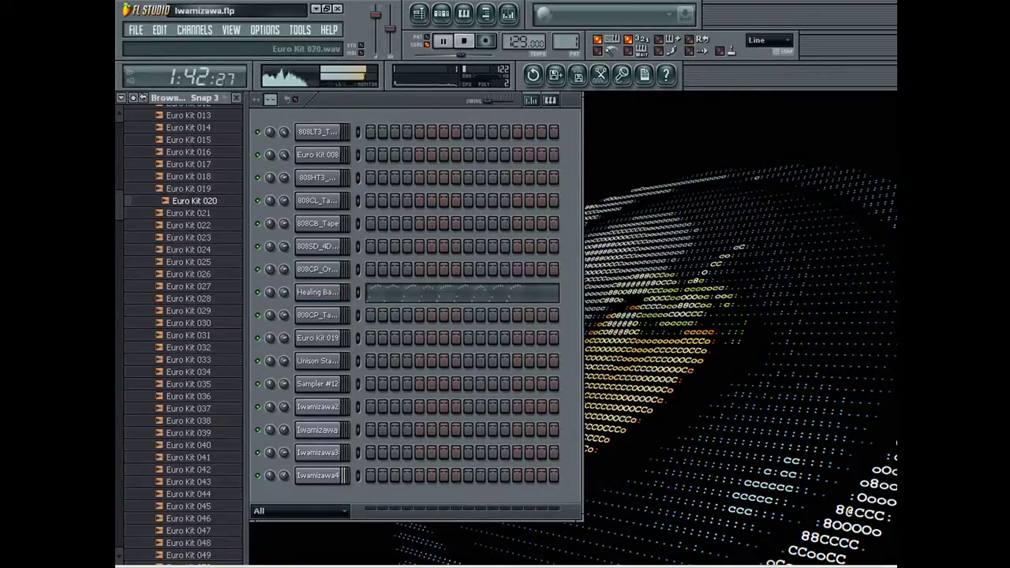
# Load the Euro Kit 020 sample into the Sampler #12 channel, and delete that channel.
pyautogui.moveTo(194, 201); pyautogui.dragTo(317, 384)
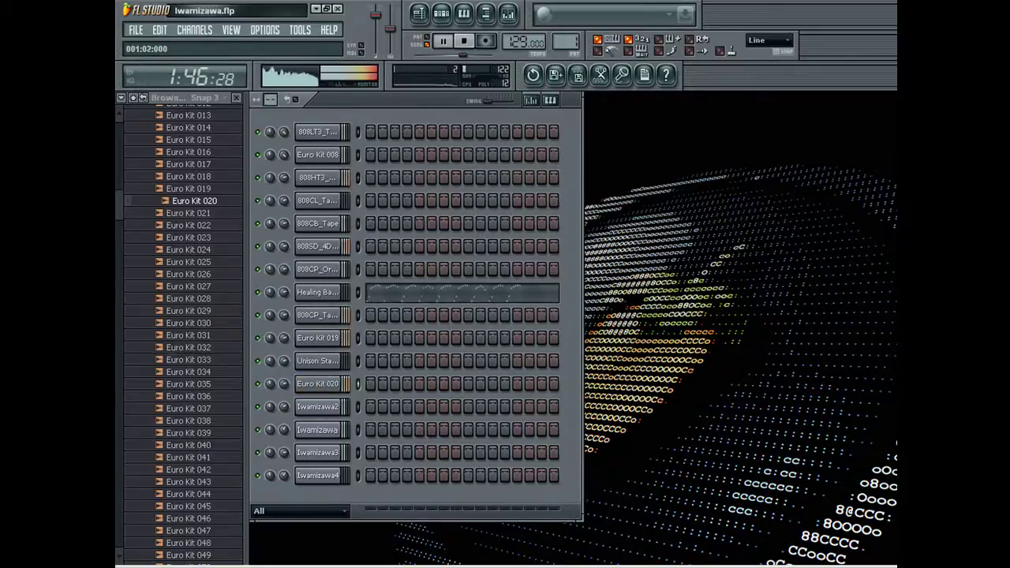
pyautogui.hotkey('alt', 'Delete')
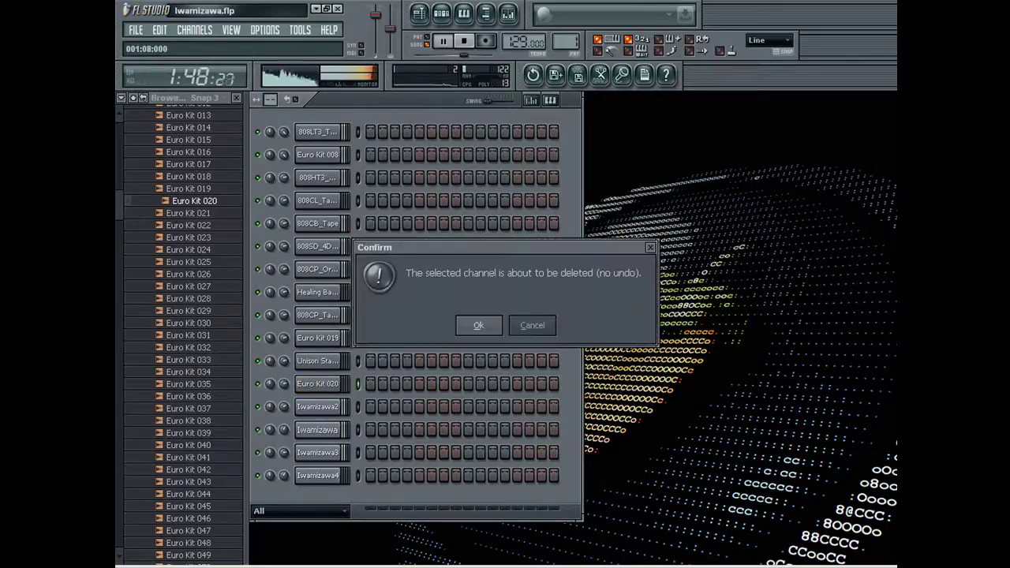
pyautogui.press('Return')
# Open the Euro Kit 008 channel and add Fruity Blood Overdrive to the first effect slot of mixer insert 3.
pyautogui.press('F5')
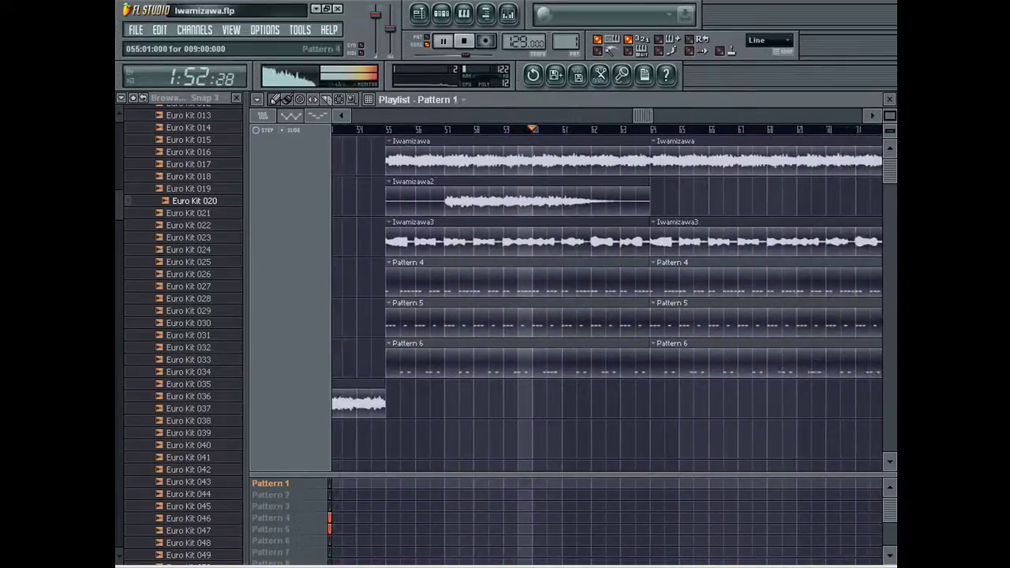
pyautogui.press('F7')
pyautogui.press('F7')
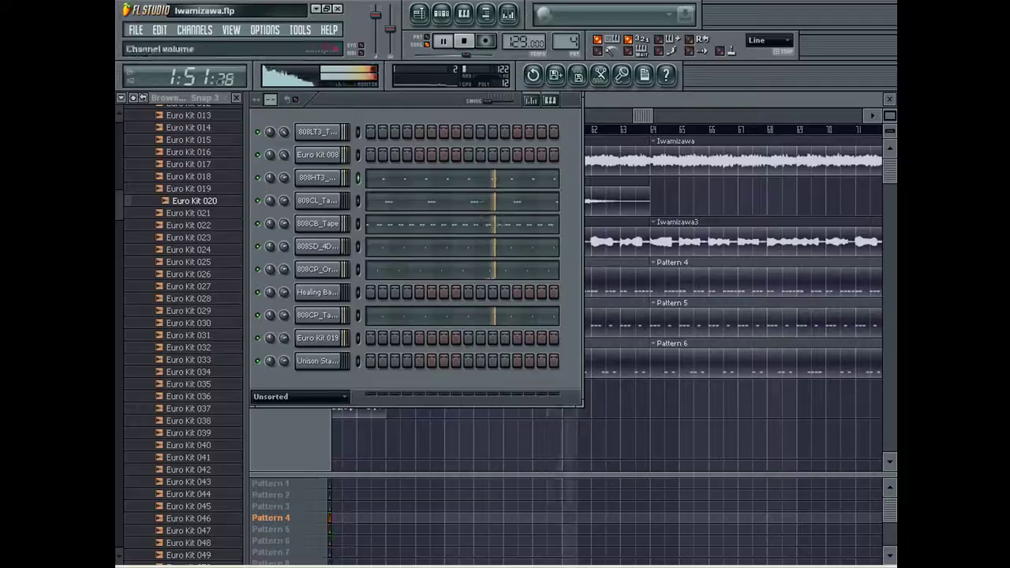
pyautogui.click(317, 156)
pyautogui.click(508, 13)
pyautogui.click(720, 164)
pyautogui.click(708, 141)
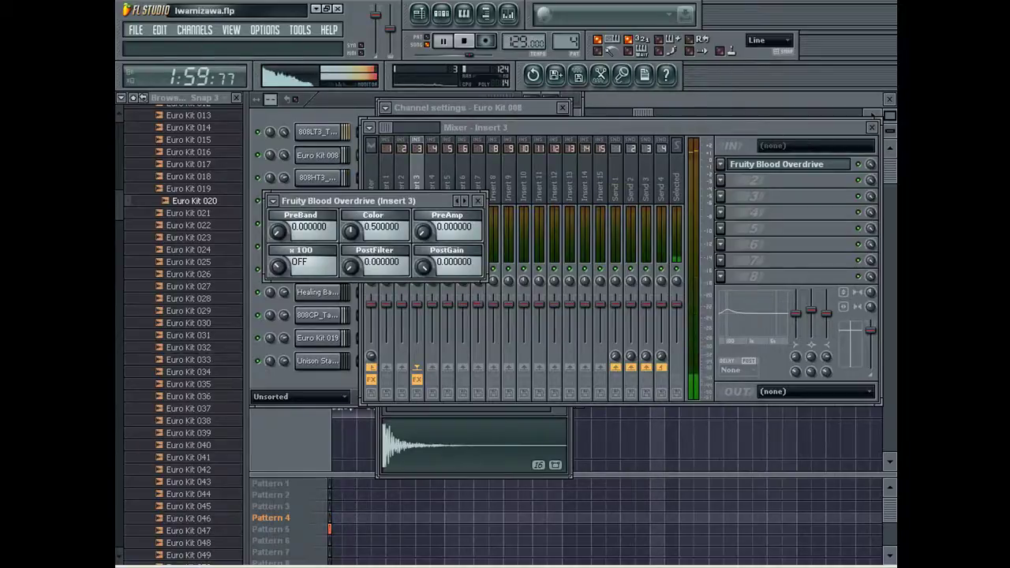
# Set the Euro Kit 008 channel volume to about 97%, close the mixer and return to the playlist around bar 70.
pyautogui.click(320, 105)
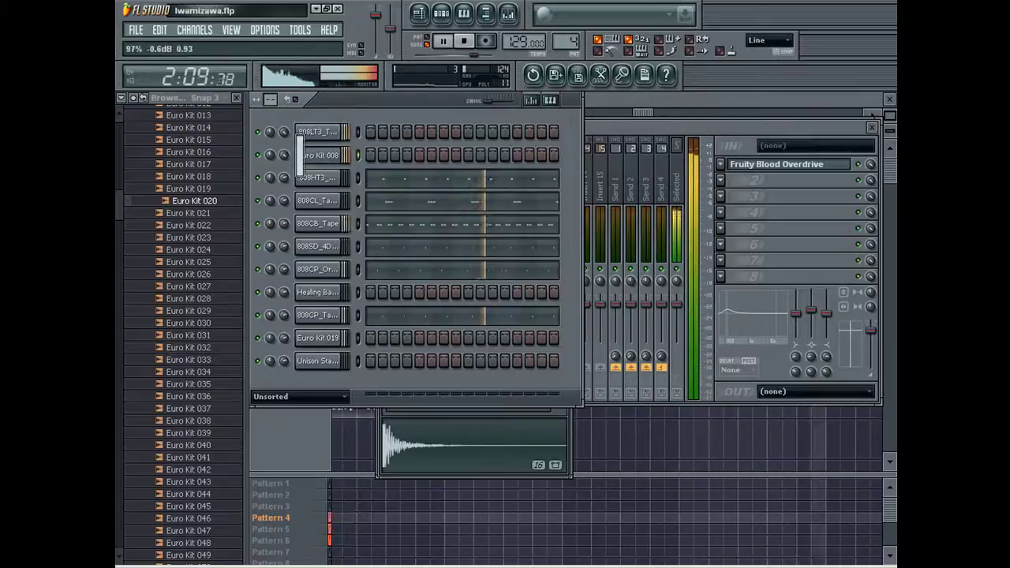
pyautogui.click(871, 128)
pyautogui.moveTo(641, 115); pyautogui.dragTo(730, 116)
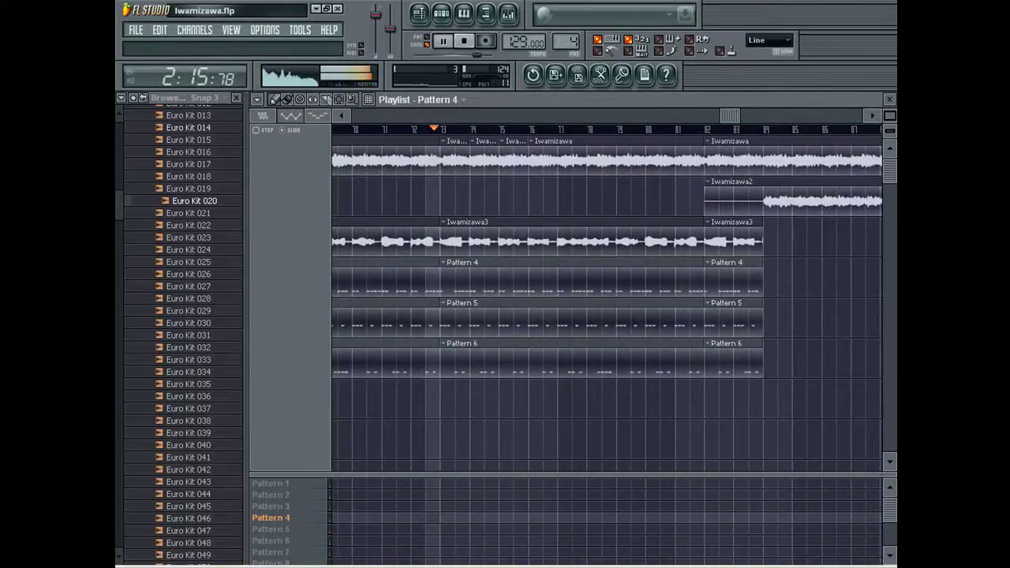
# Save the project and collapse all the expanded sample folders in the browser.
pyautogui.click(136, 29)
pyautogui.click(146, 92)
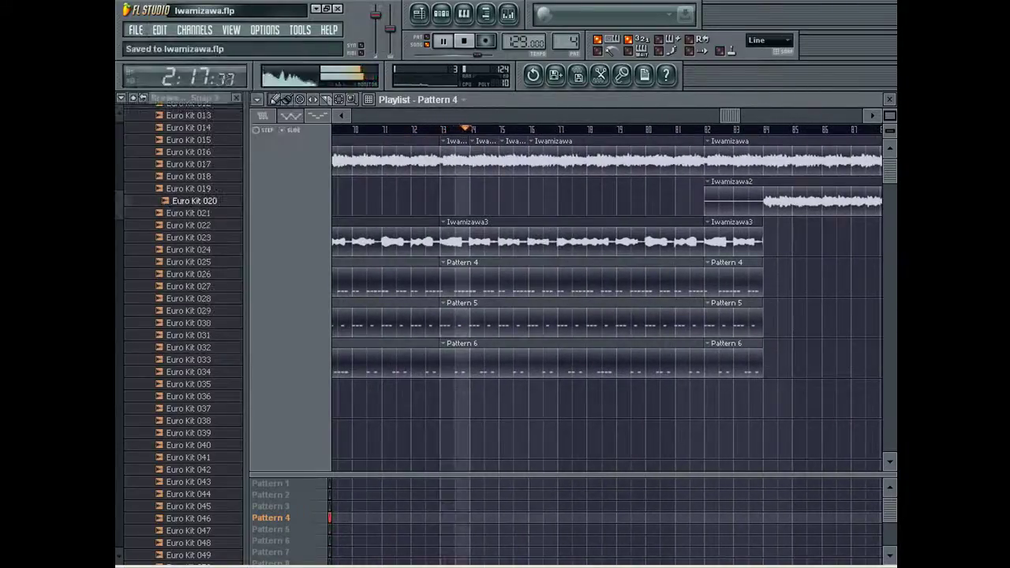
pyautogui.scroll(10, 189, 200)
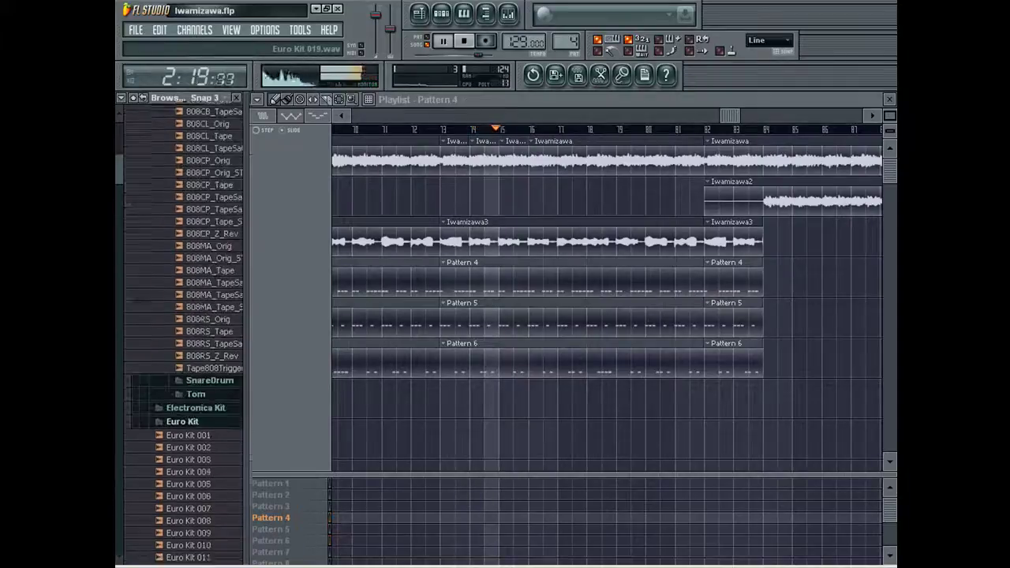
pyautogui.scroll(7, 189, 200)
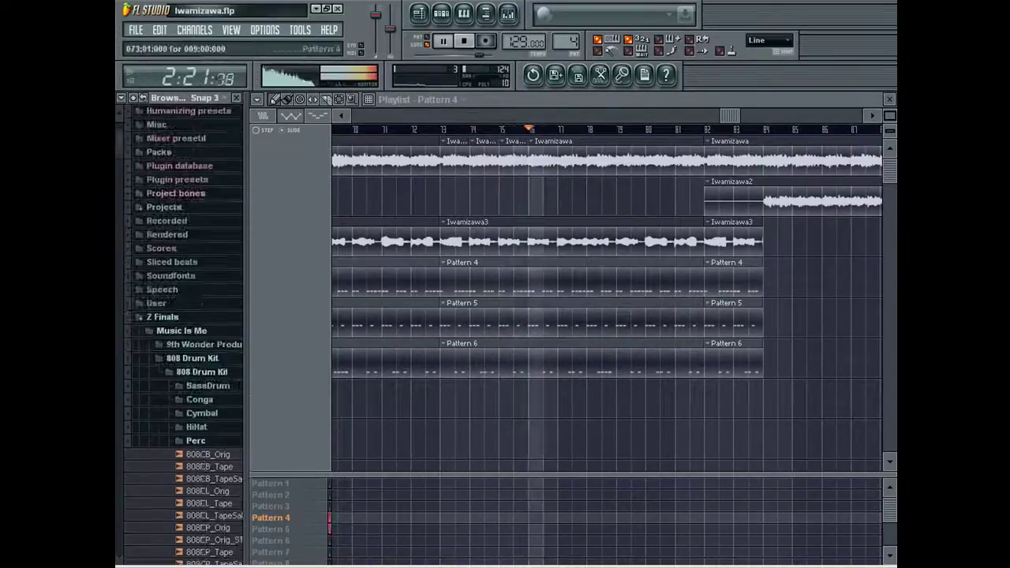
pyautogui.doubleClick(467, 223)
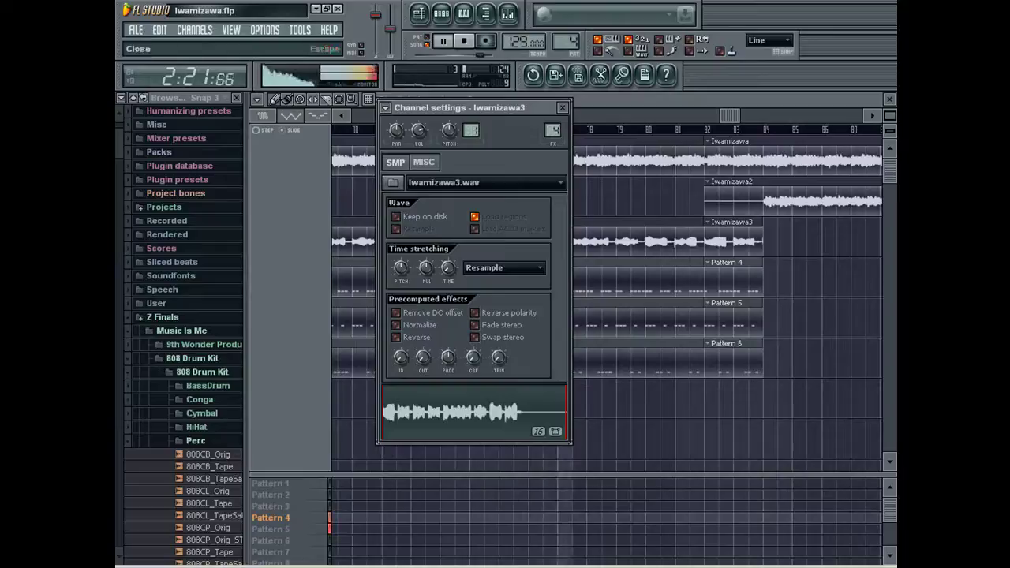
pyautogui.click(562, 108)
pyautogui.scroll(2, 190, 166)
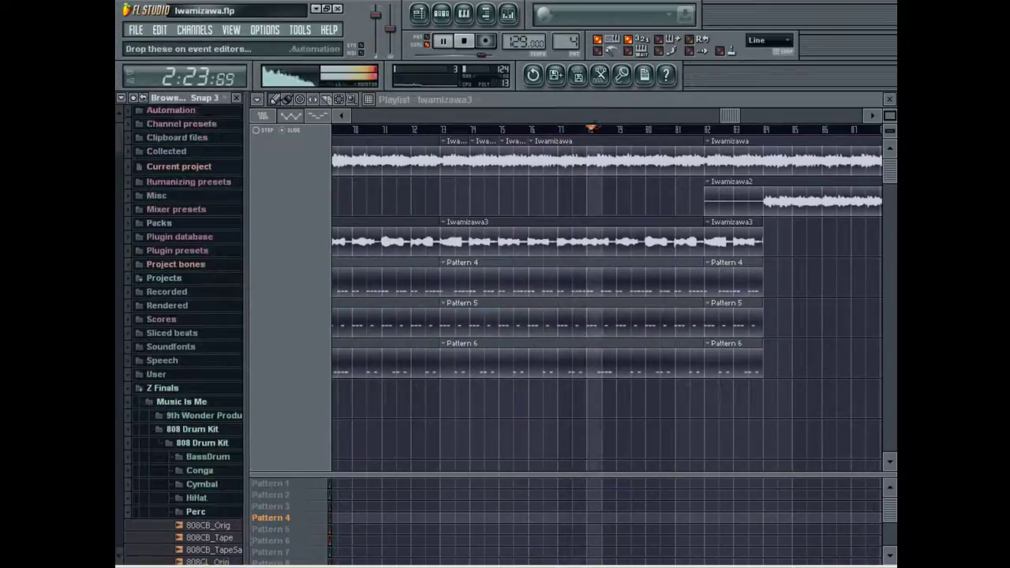
pyautogui.click(133, 97)
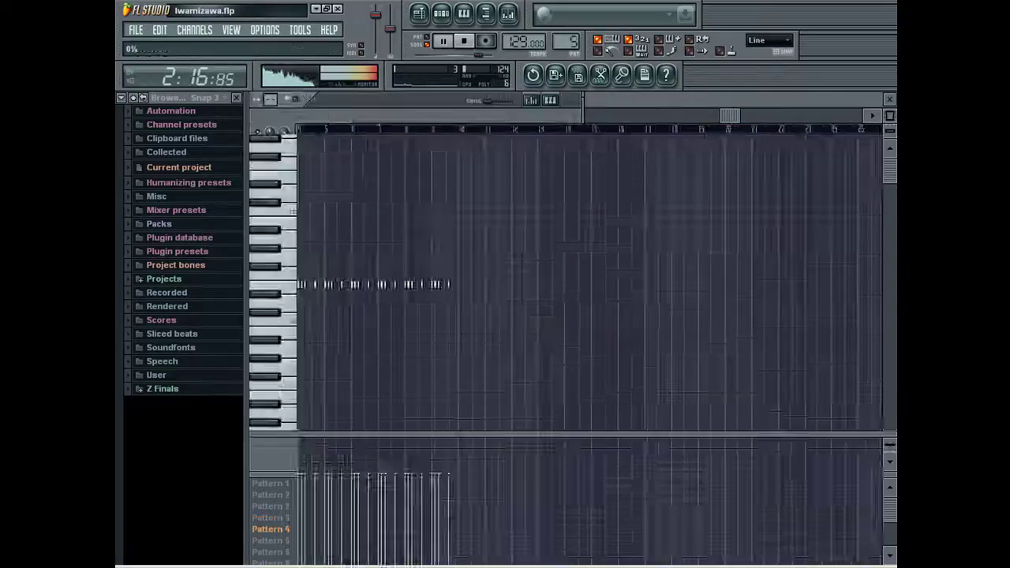
# Set the 808CB_Tape channel's root note to C#5, and check the Iwamizawa2 clip's channel settings.
pyautogui.press('F6')
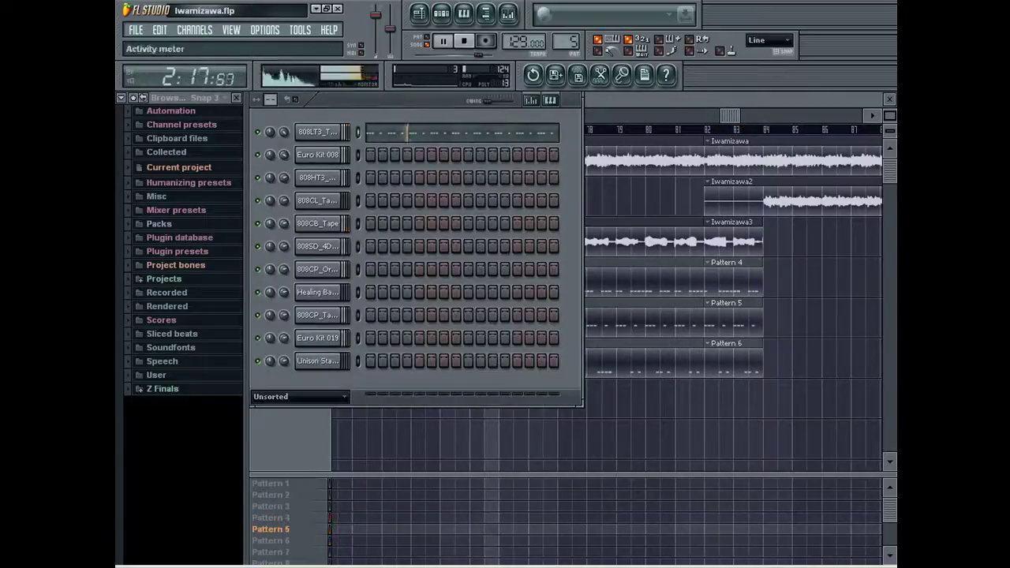
pyautogui.click(318, 223)
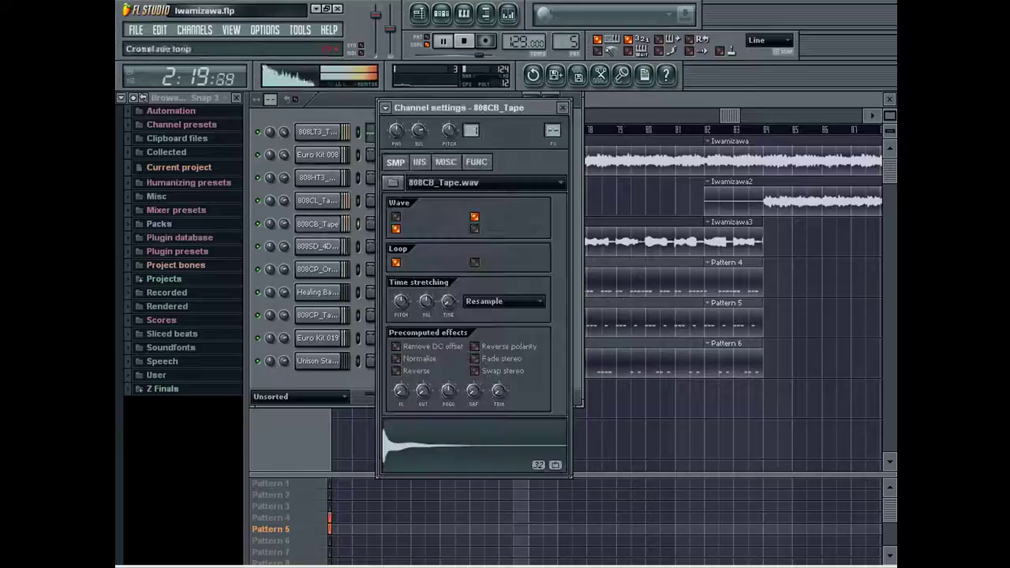
pyautogui.click(447, 162)
pyautogui.rightClick(483, 361)
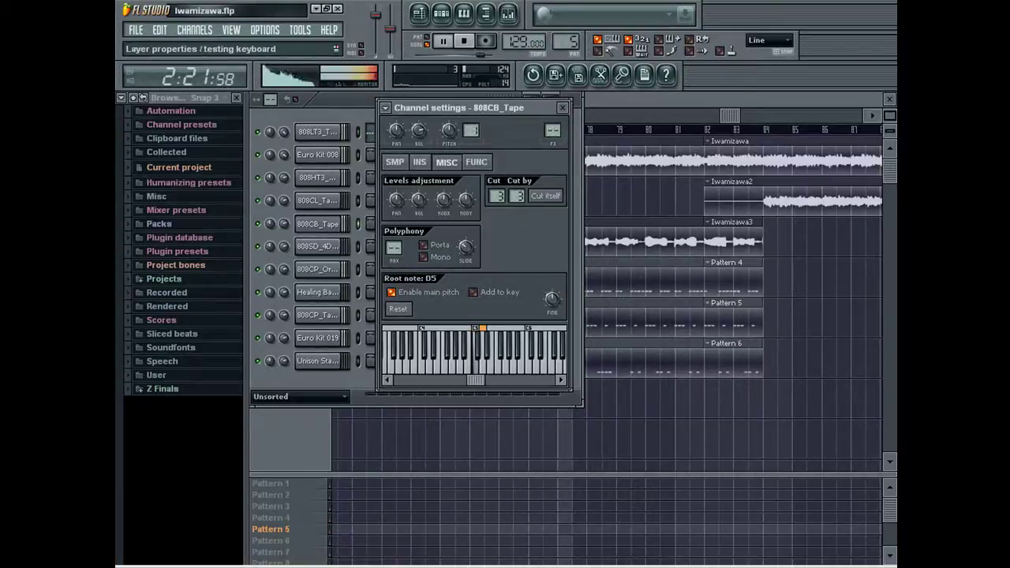
pyautogui.rightClick(475, 366)
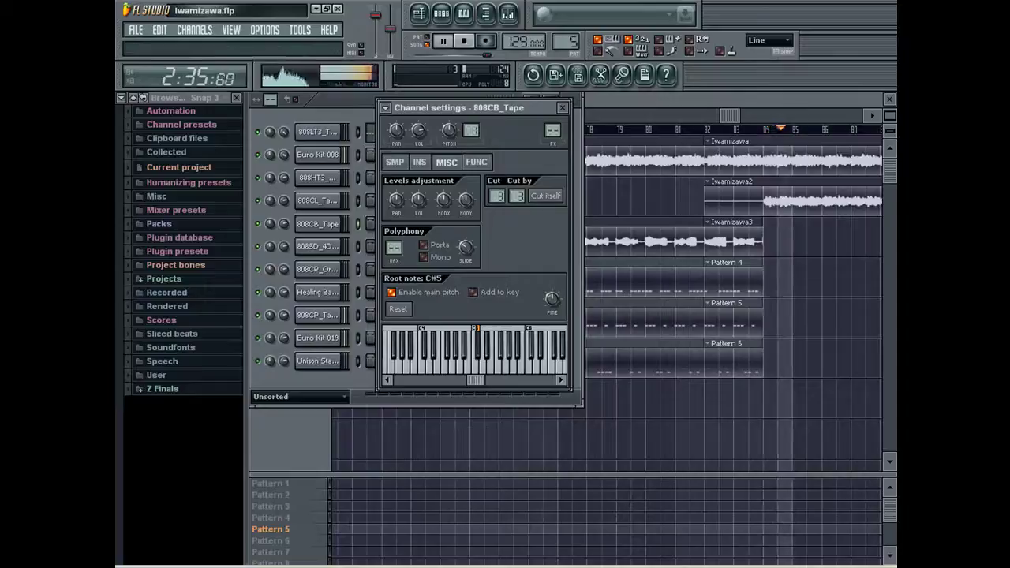
pyautogui.click(563, 107)
pyautogui.doubleClick(789, 201)
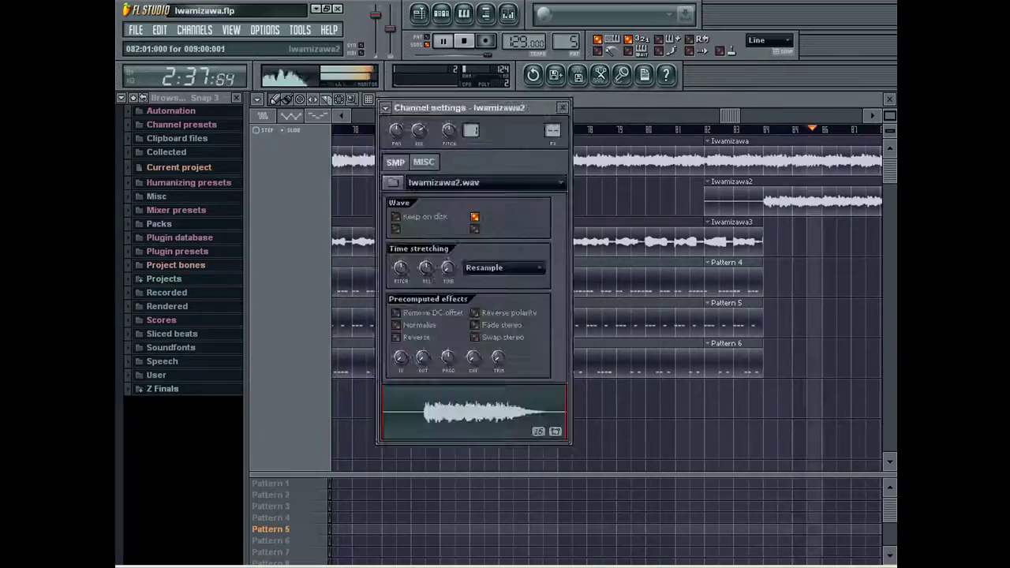
pyautogui.click(563, 107)
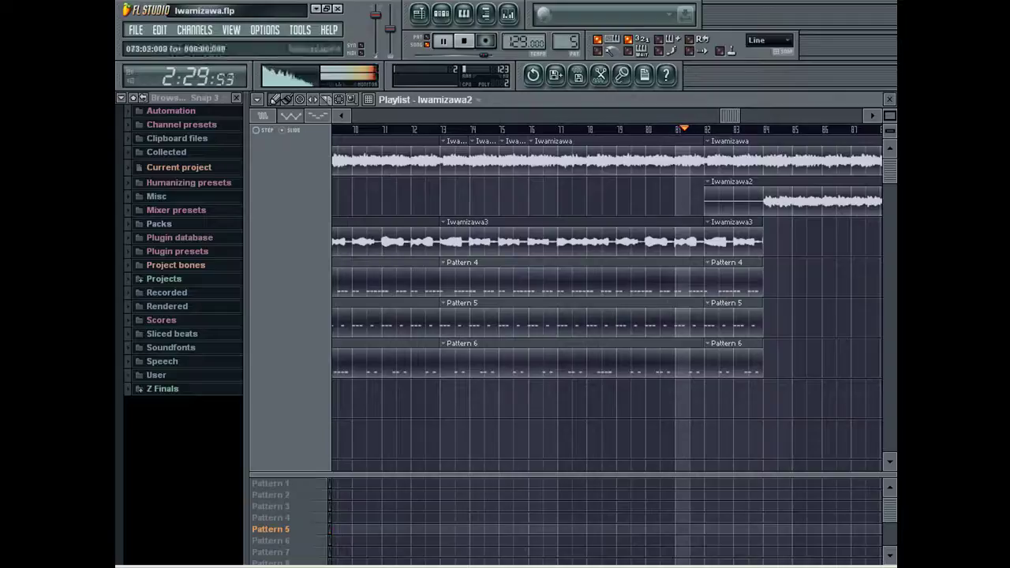
# Try removing the Pattern 4, Pattern 5 and Pattern 6 clips that start at bar 82, and undo the deletion.
pyautogui.rightClick(732, 280)
pyautogui.rightClick(732, 320)
pyautogui.rightClick(732, 361)
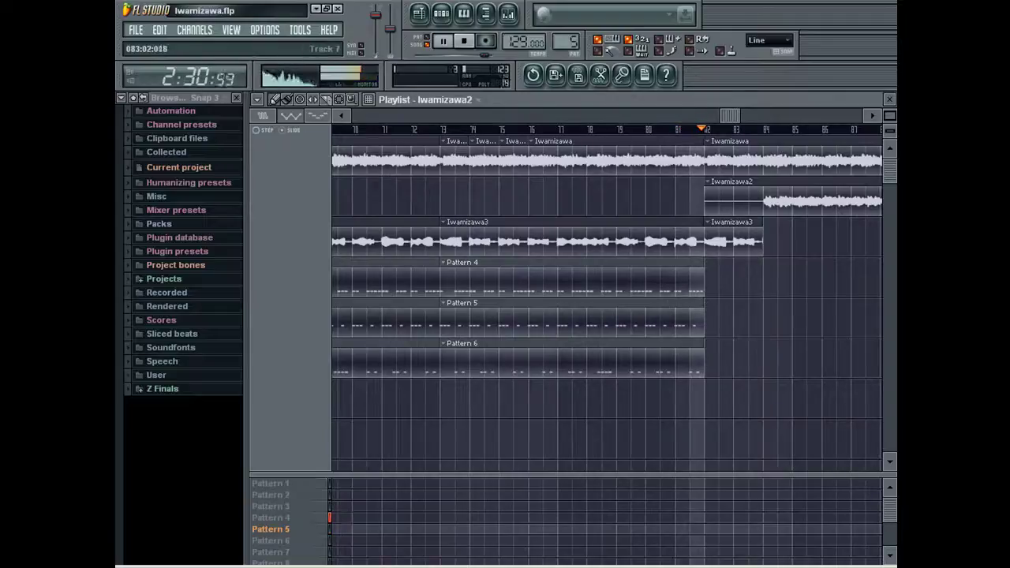
pyautogui.moveTo(730, 116); pyautogui.dragTo(779, 116)
pyautogui.scroll(1, 780, 116)
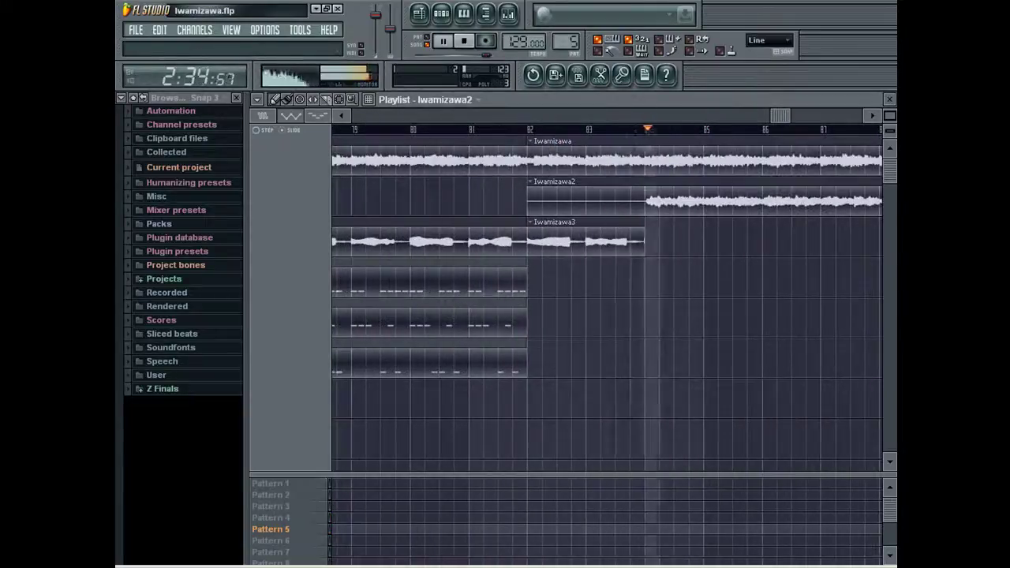
pyautogui.click(160, 29)
pyautogui.click(198, 45)
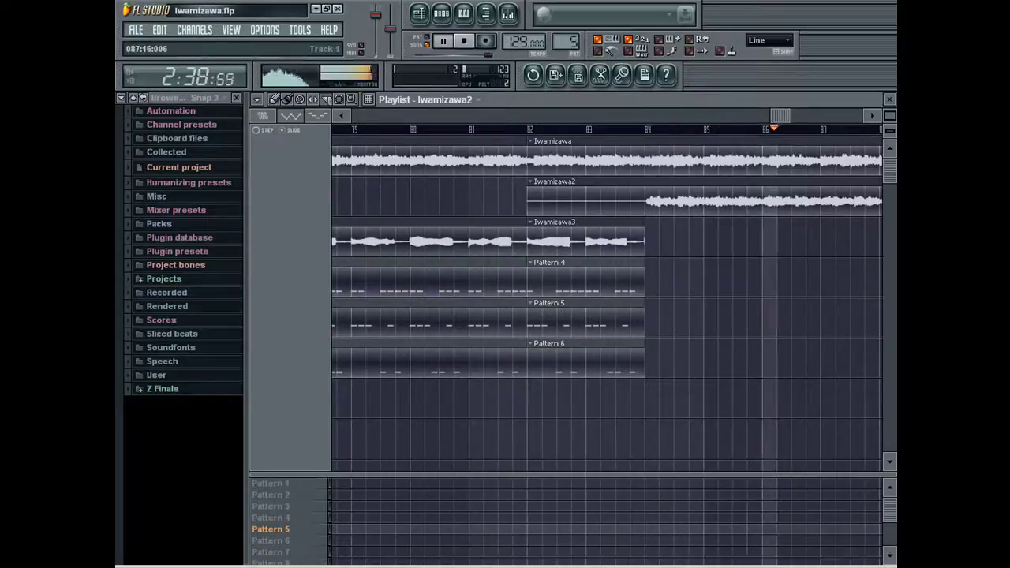
# Slice the Pattern 5 clip just after bar 82, try deleting the three drum pattern clips from there, and undo the deletion.
pyautogui.scroll(1, 780, 116)
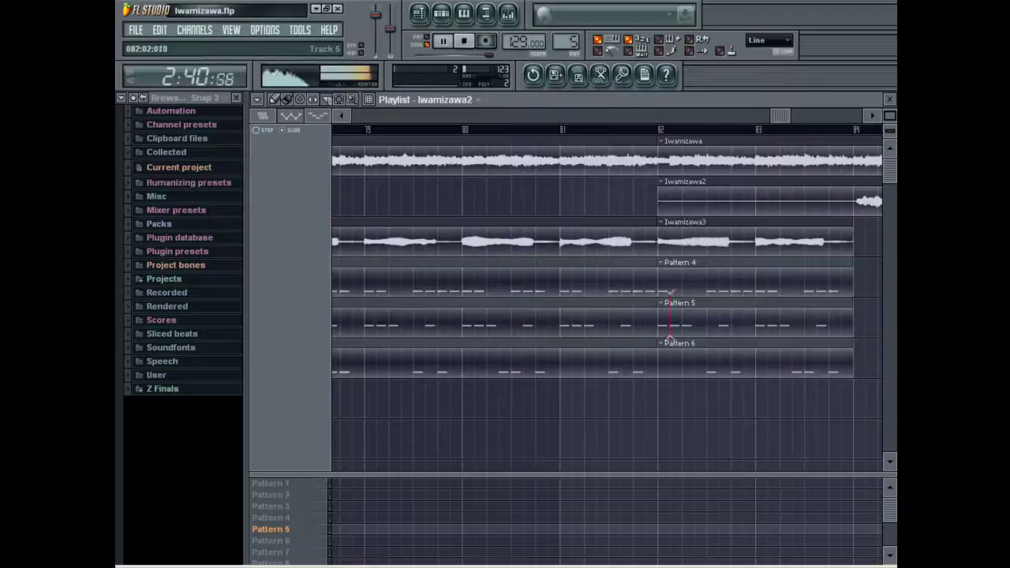
pyautogui.click(405, 130)
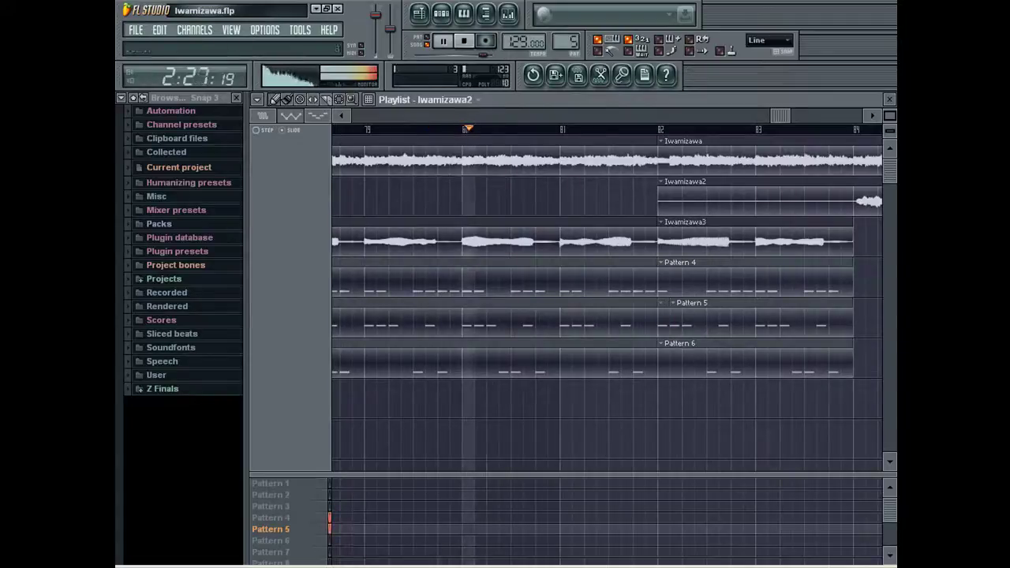
pyautogui.rightClick(694, 289)
pyautogui.rightClick(692, 322)
pyautogui.rightClick(690, 360)
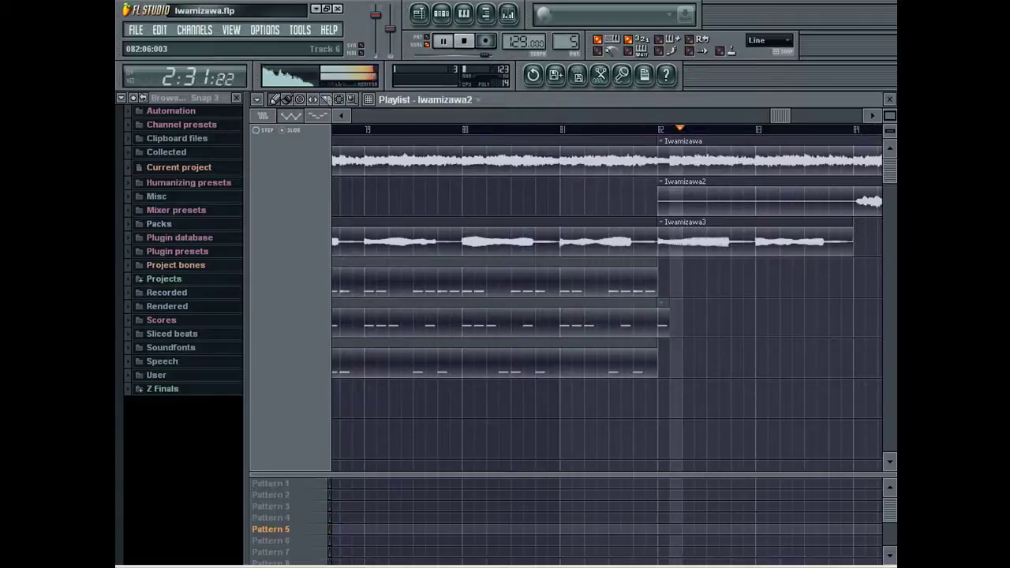
pyautogui.click(160, 30)
pyautogui.click(207, 45)
pyautogui.click(348, 129)
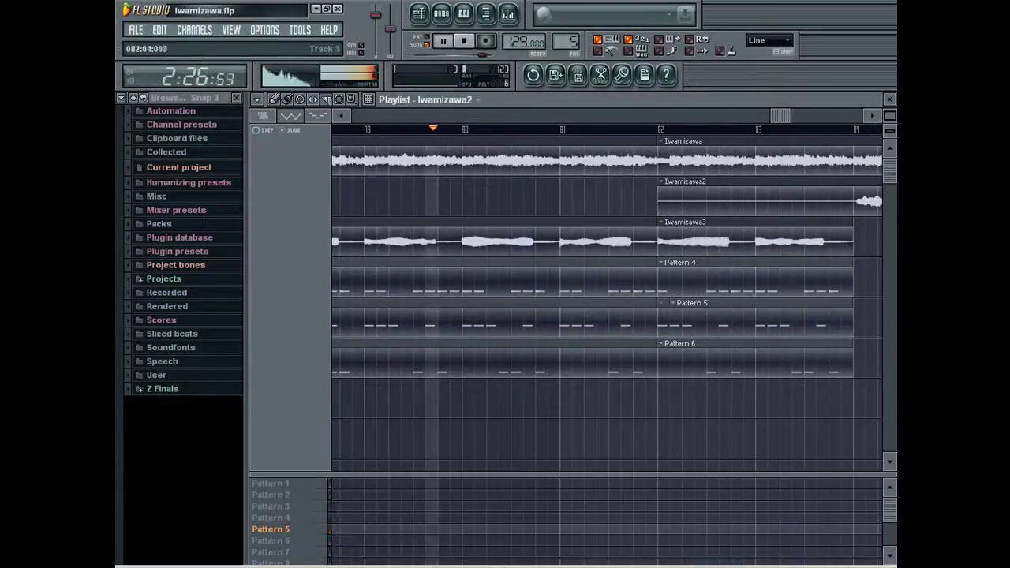
# Slice the Pattern 4 clip just after the start of bar 82, keep its short slice, and delete the remaining Pattern 4, 5 and 6 clips.
pyautogui.moveTo(669, 260); pyautogui.dragTo(669, 298)
pyautogui.click(274, 99)
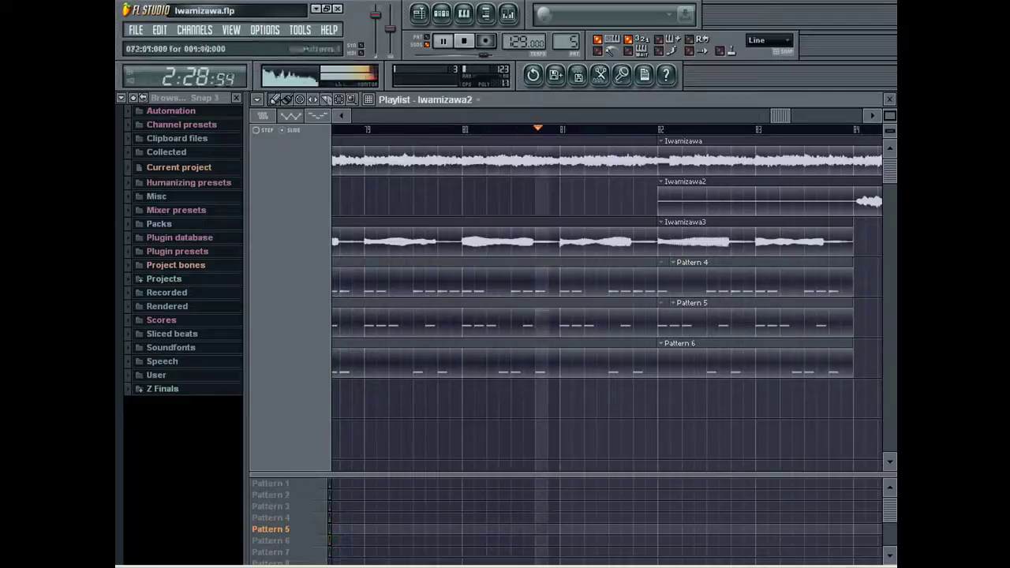
pyautogui.rightClick(707, 281)
pyautogui.rightClick(707, 316)
pyautogui.rightClick(664, 322)
pyautogui.rightClick(670, 361)
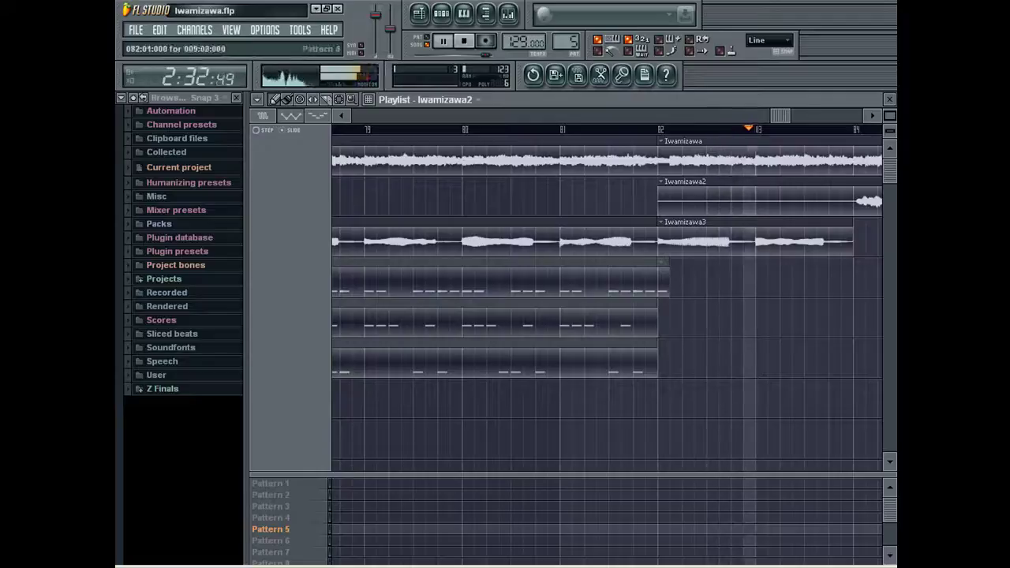
# Replace the leftover Pattern 4 slice with short Pattern 4 slices around the start of bar 82, and save the project.
pyautogui.rightClick(656, 281)
pyautogui.hotkey('ctrl', 'z')
pyautogui.rightClick(664, 281)
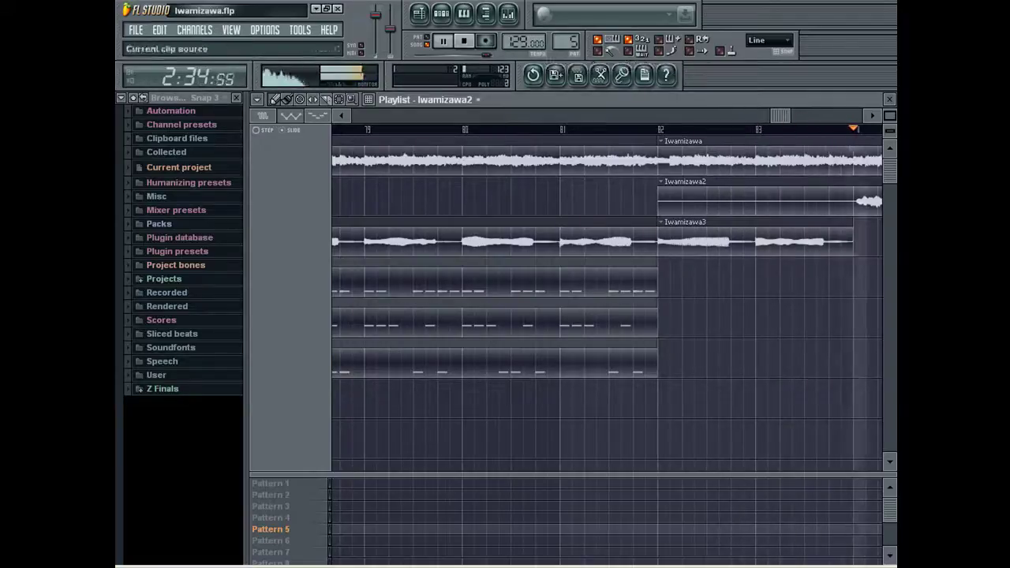
pyautogui.moveTo(545, 130); pyautogui.dragTo(221, 126)
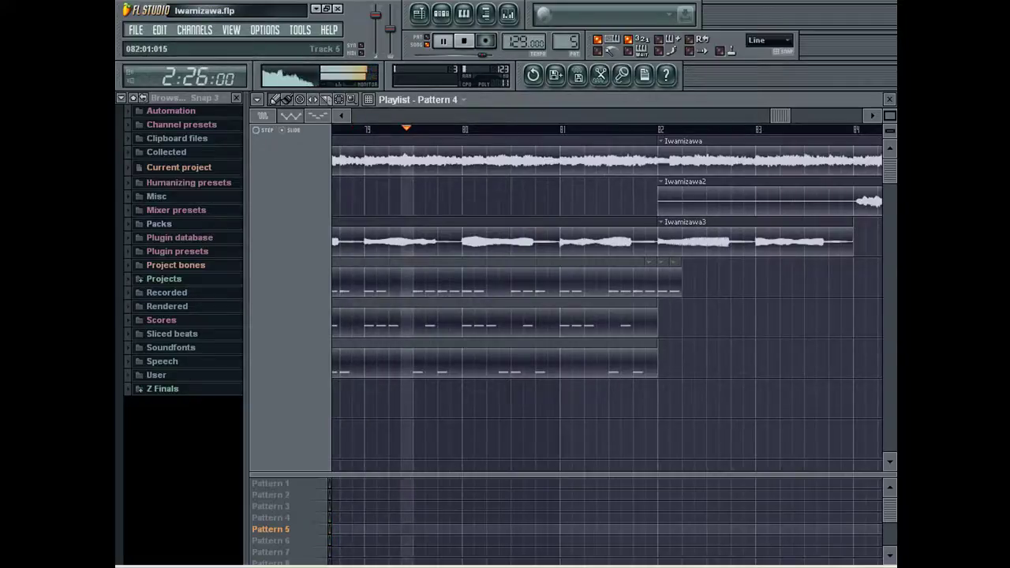
pyautogui.click(135, 30)
pyautogui.click(142, 93)
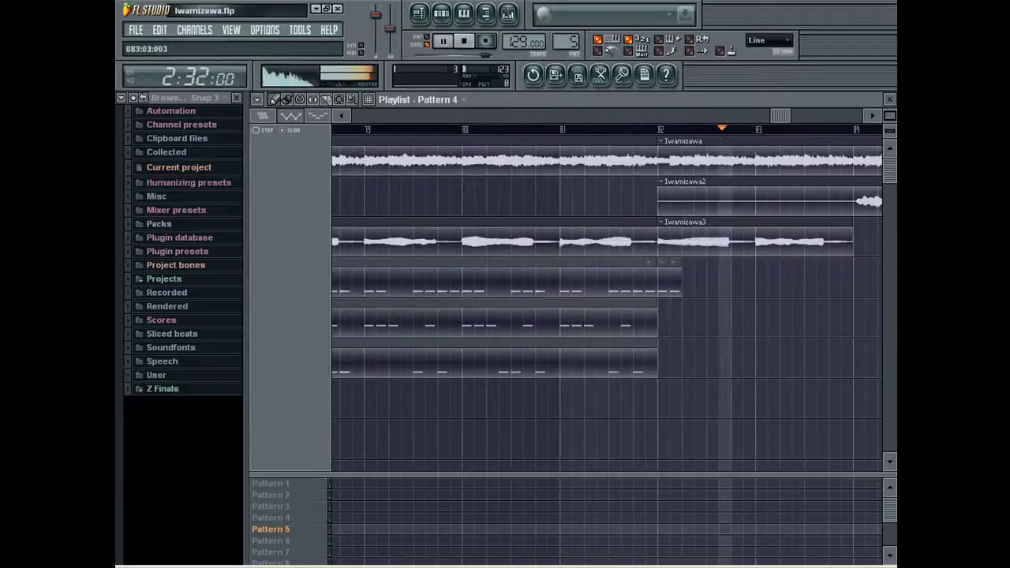
# Place an Iwamizawa4 clip on the third track and an Iwamizawa2 clip on the second track, both starting at bar 91.
pyautogui.scroll(-1, 606, 308)
pyautogui.scroll(-3, 763, 308)
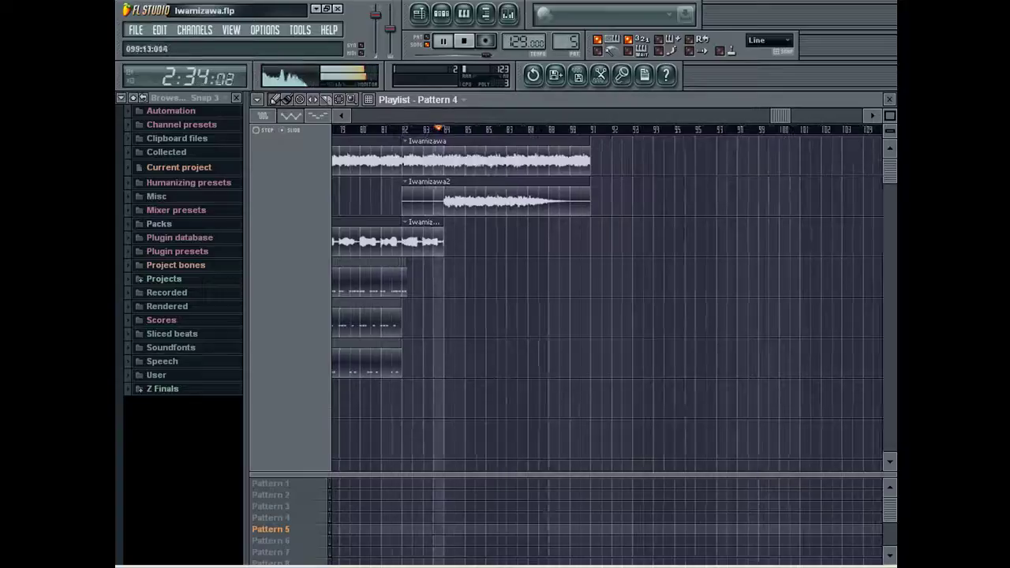
pyautogui.moveTo(768, 116)
pyautogui.mouseDown()
pyautogui.moveTo(355, 116)
pyautogui.moveTo(766, 116)
pyautogui.mouseUp()
pyautogui.click(652, 241)
pyautogui.click(623, 201)
pyautogui.moveTo(675, 200); pyautogui.dragTo(653, 200)
# Add copies of the Iwamizawa, Iwamizawa2 and Iwamizawa3 clips at bar 100, and save the project.
pyautogui.moveTo(729, 116); pyautogui.dragTo(403, 116)
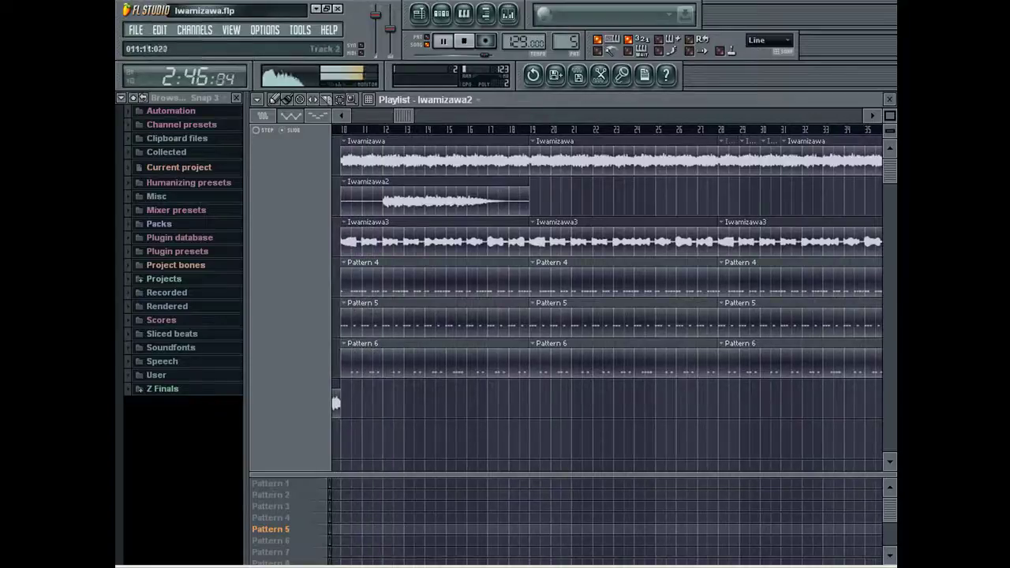
pyautogui.moveTo(403, 116); pyautogui.dragTo(848, 116)
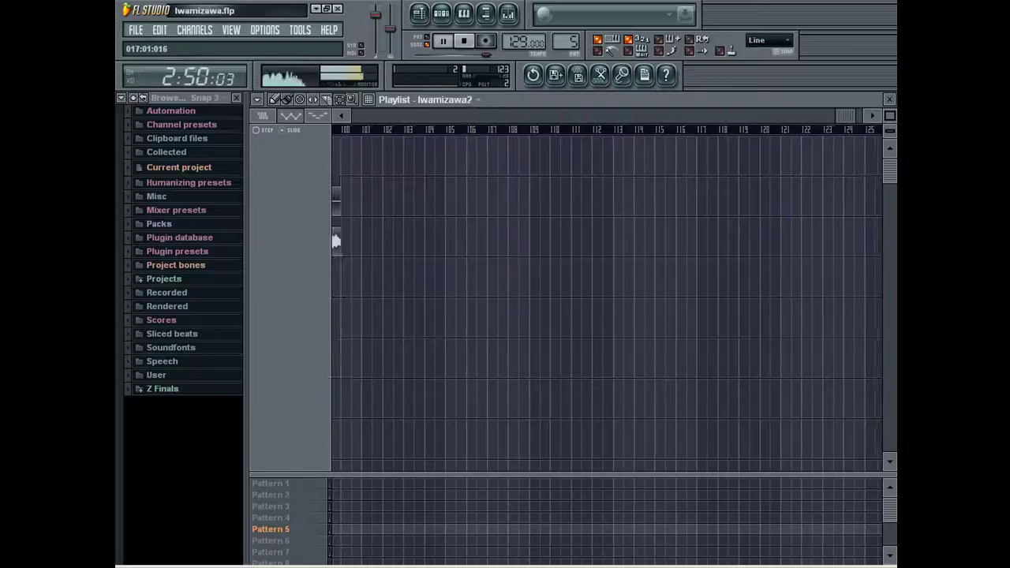
pyautogui.hotkey('ctrl', 'v')
pyautogui.hotkey('ctrl', 'd')
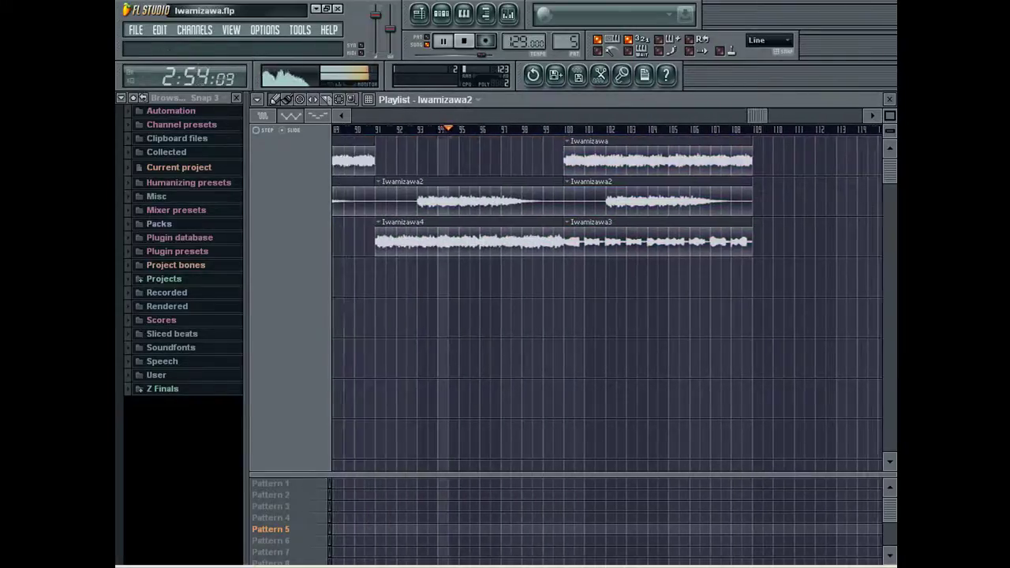
pyautogui.click(135, 30)
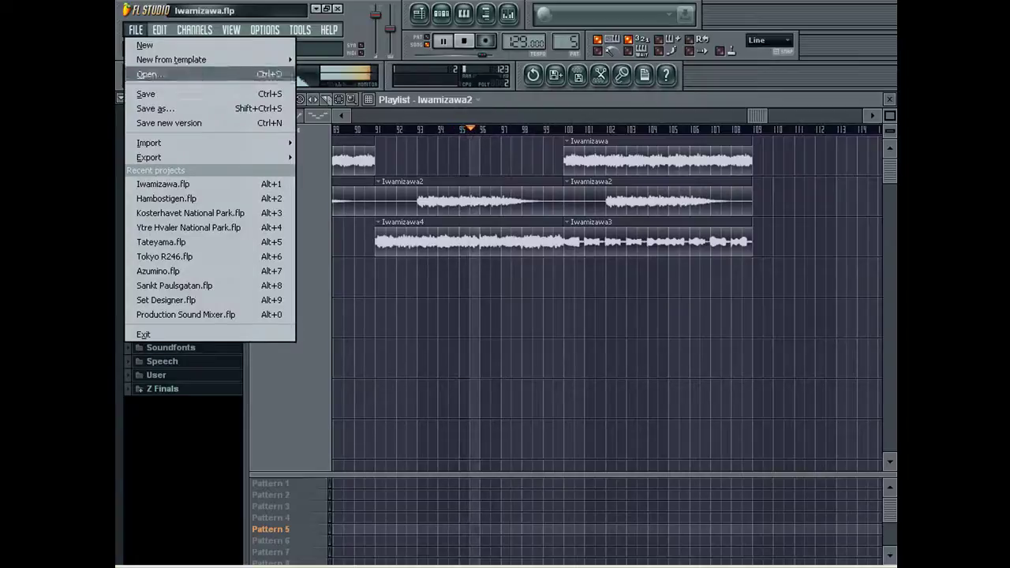
pyautogui.click(149, 94)
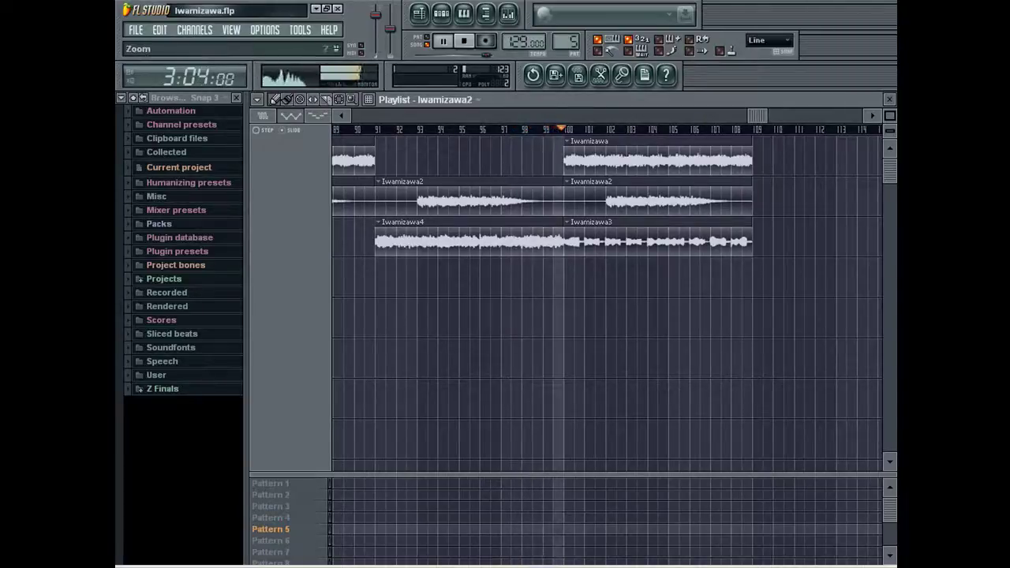
# Create a master volume automation clip over bars 100 to 109 and lower its end point to zero for a fade-out.
pyautogui.moveTo(564, 130); pyautogui.dragTo(756, 130)
pyautogui.rightClick(377, 14)
pyautogui.click(427, 104)
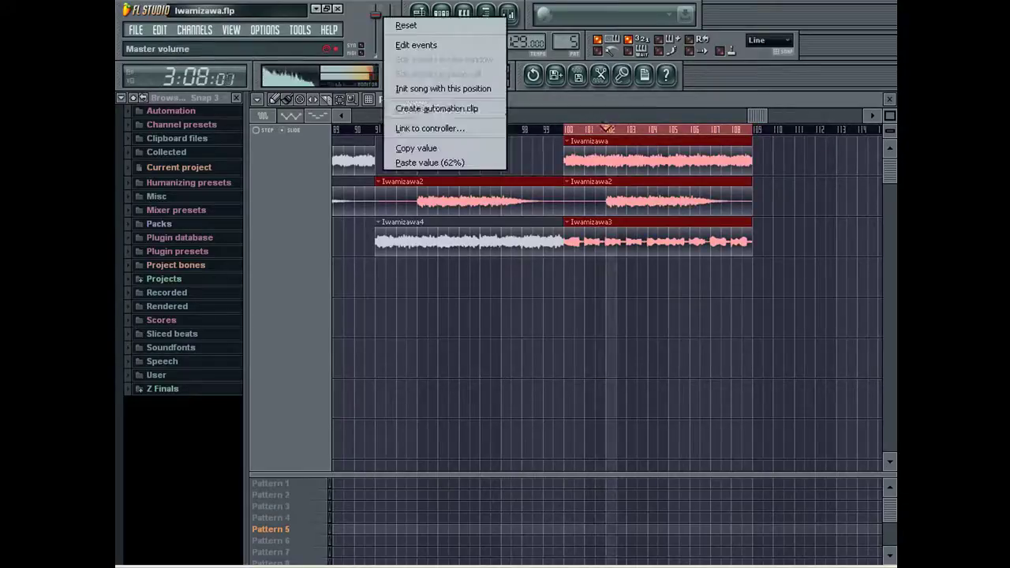
pyautogui.moveTo(751, 274); pyautogui.dragTo(752, 297)
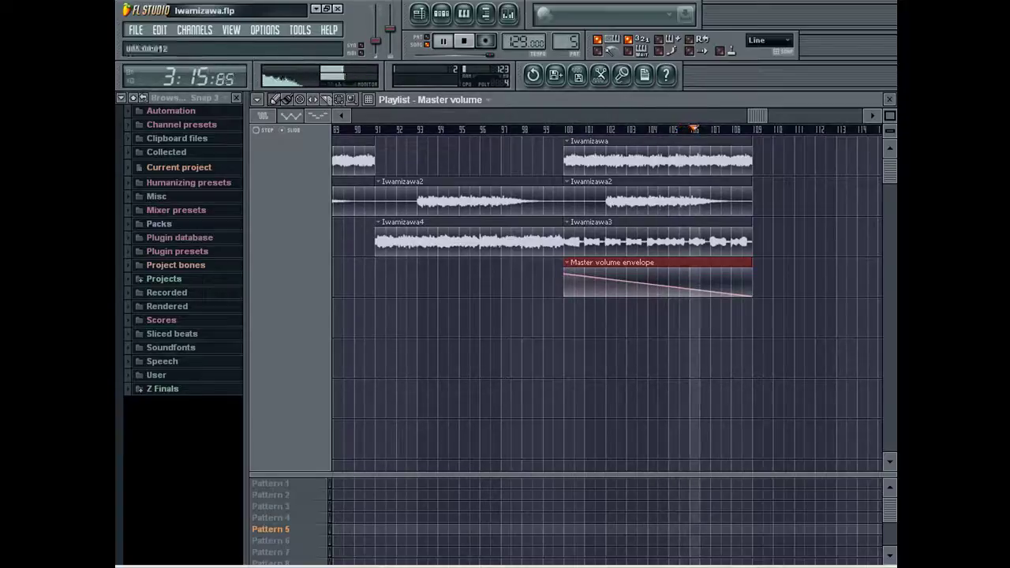
pyautogui.click(471, 55)
# Show all channels in the channel rack and insert a LegacyCell instrument channel at the Healing Backing Vocal channel.
pyautogui.doubleClick(444, 199)
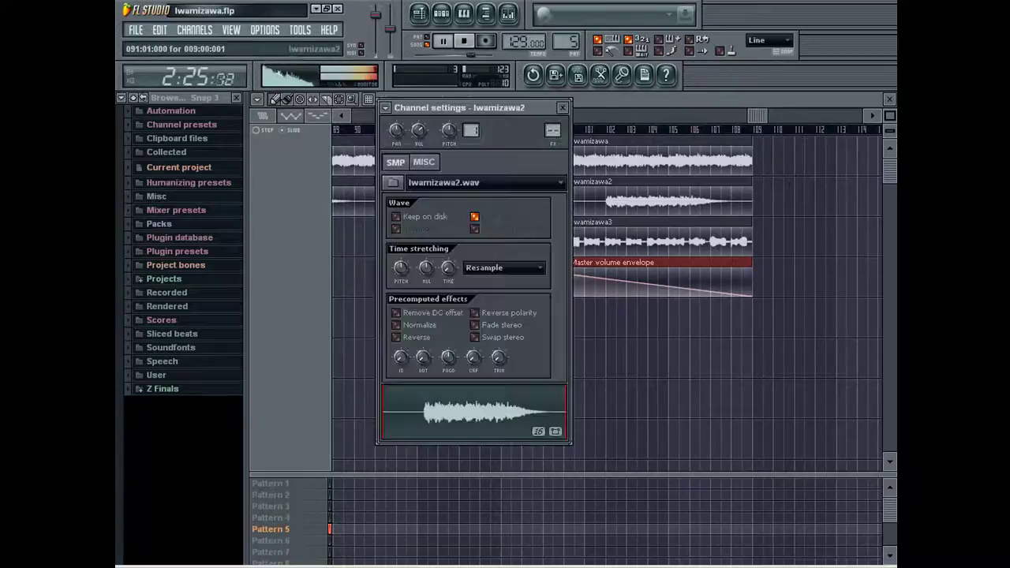
pyautogui.press('Escape')
pyautogui.press('Escape')
pyautogui.click(314, 236)
pyautogui.click(316, 269)
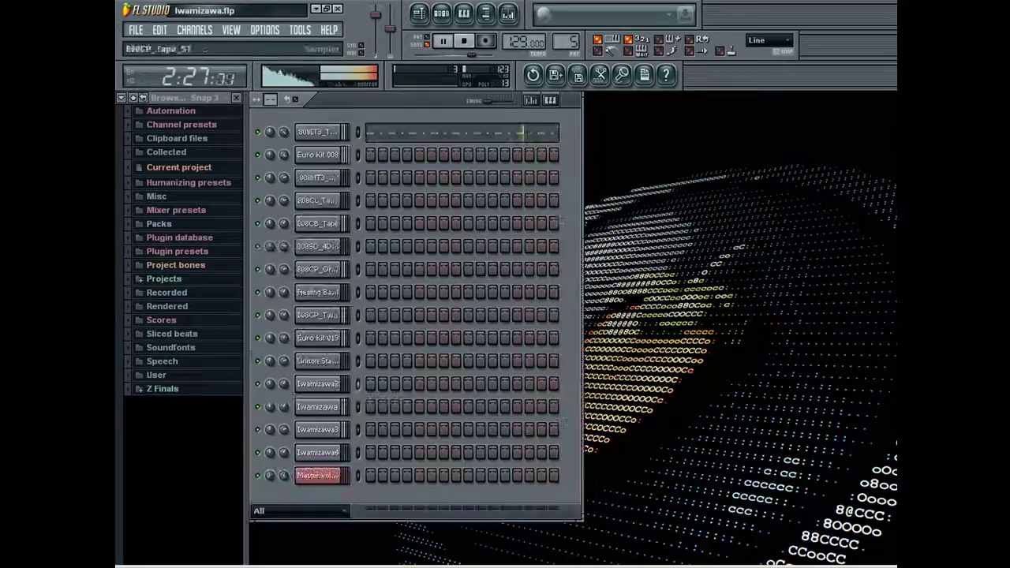
pyautogui.rightClick(340, 286)
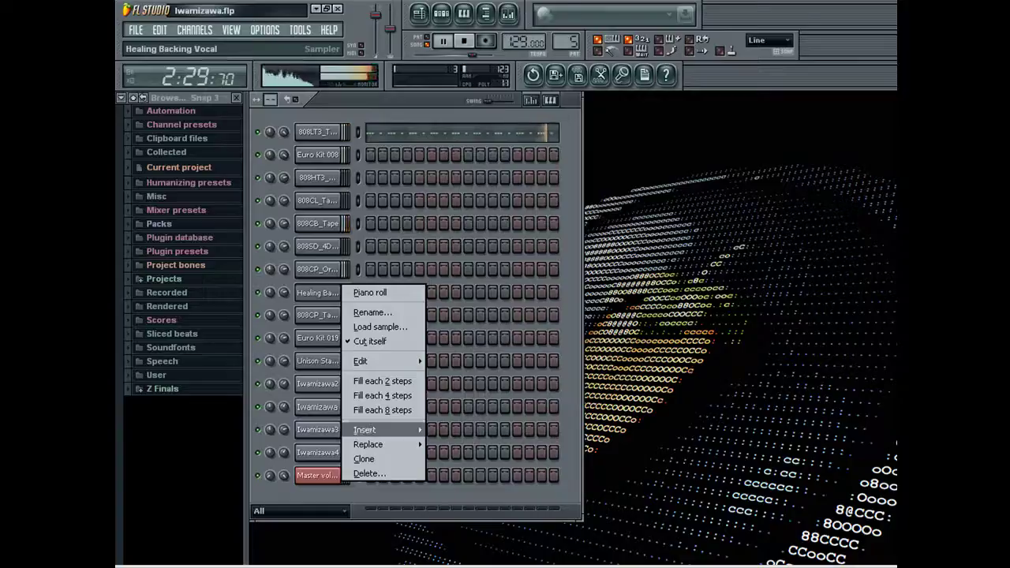
pyautogui.moveTo(386, 430)
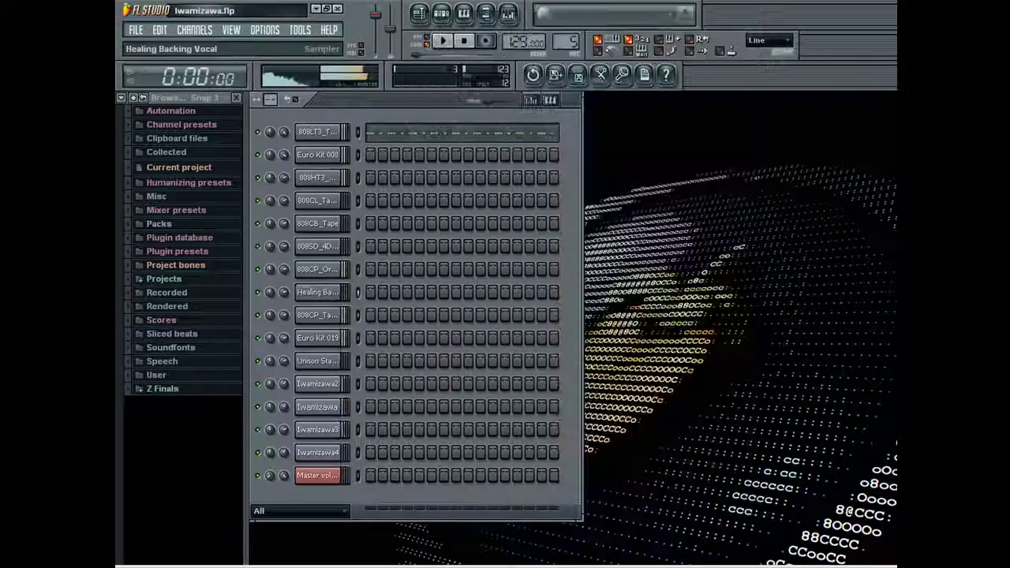
pyautogui.rightClick(341, 286)
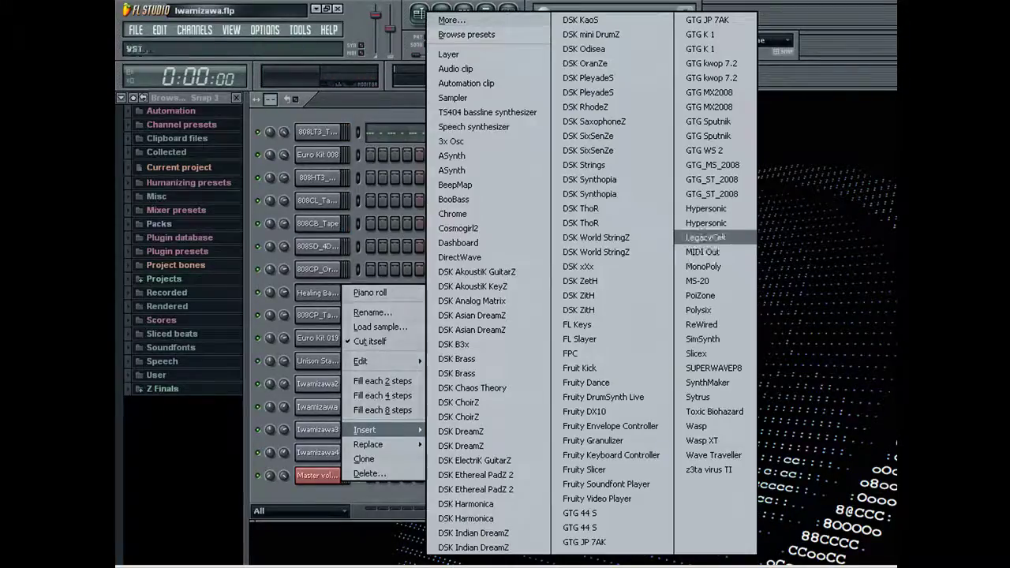
pyautogui.click(706, 237)
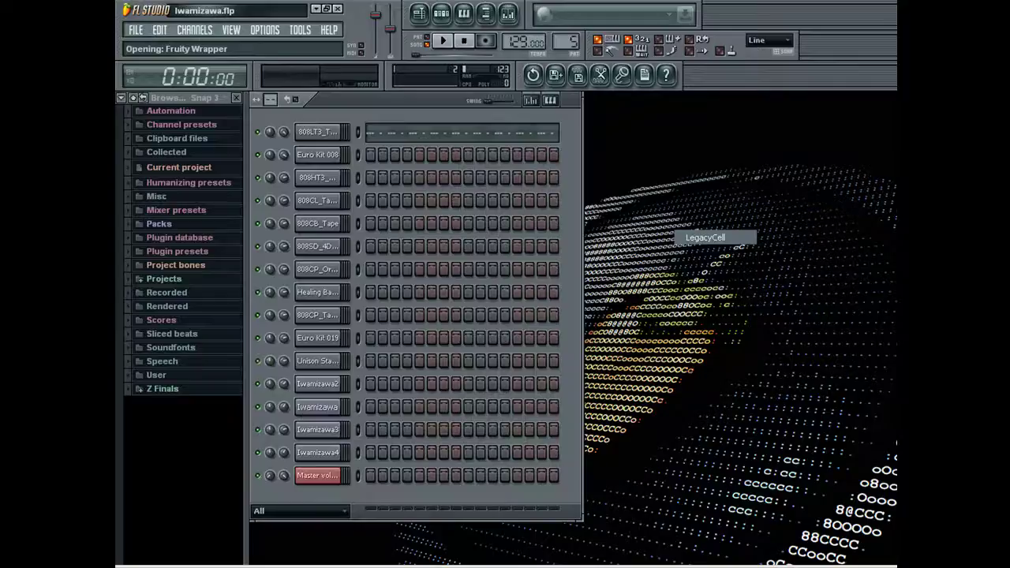